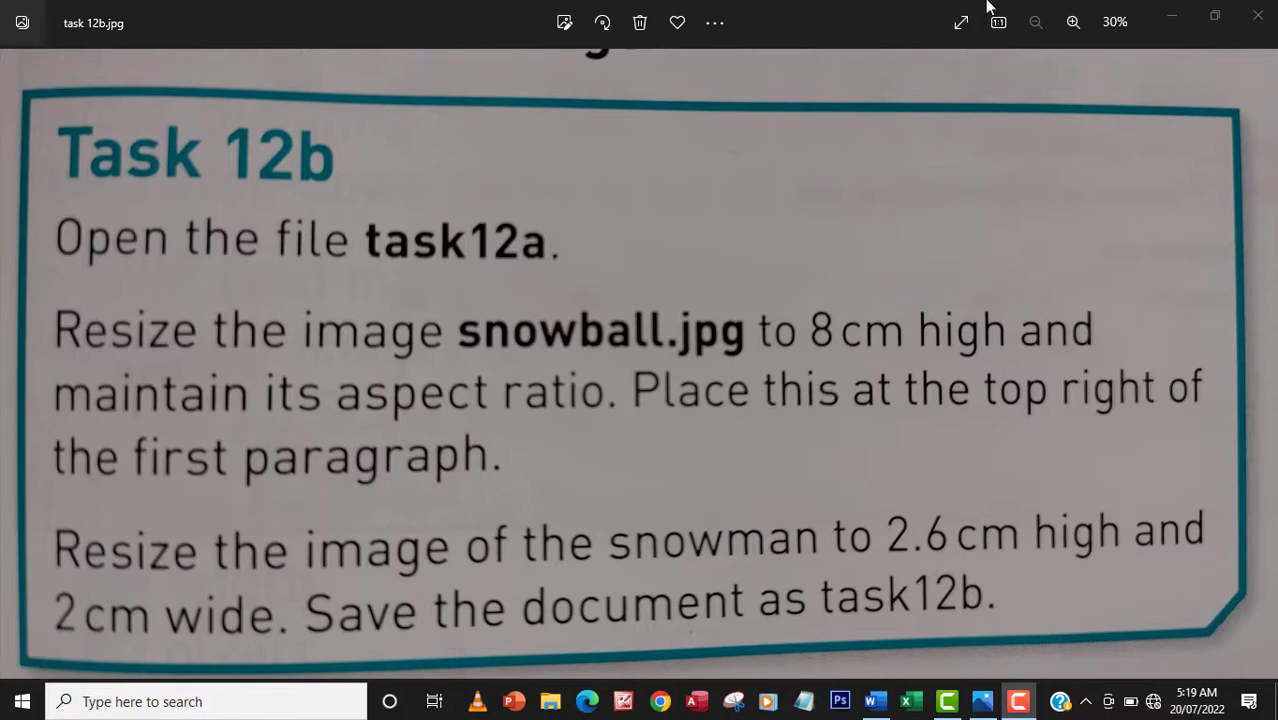
- Open task 12a.docx from the Chapter 12 > Worked_Chapter 12 folder on the desktop
click(1168, 18)
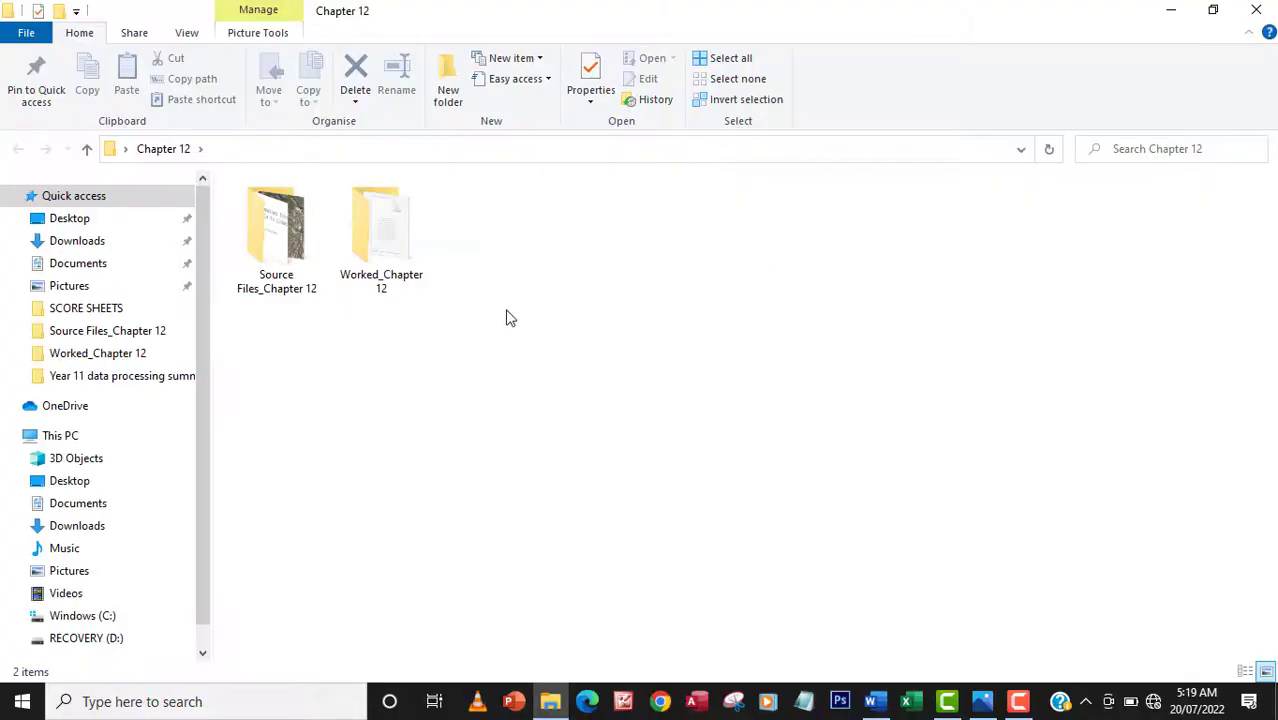
click(394, 257)
double_click(348, 237)
click(322, 211)
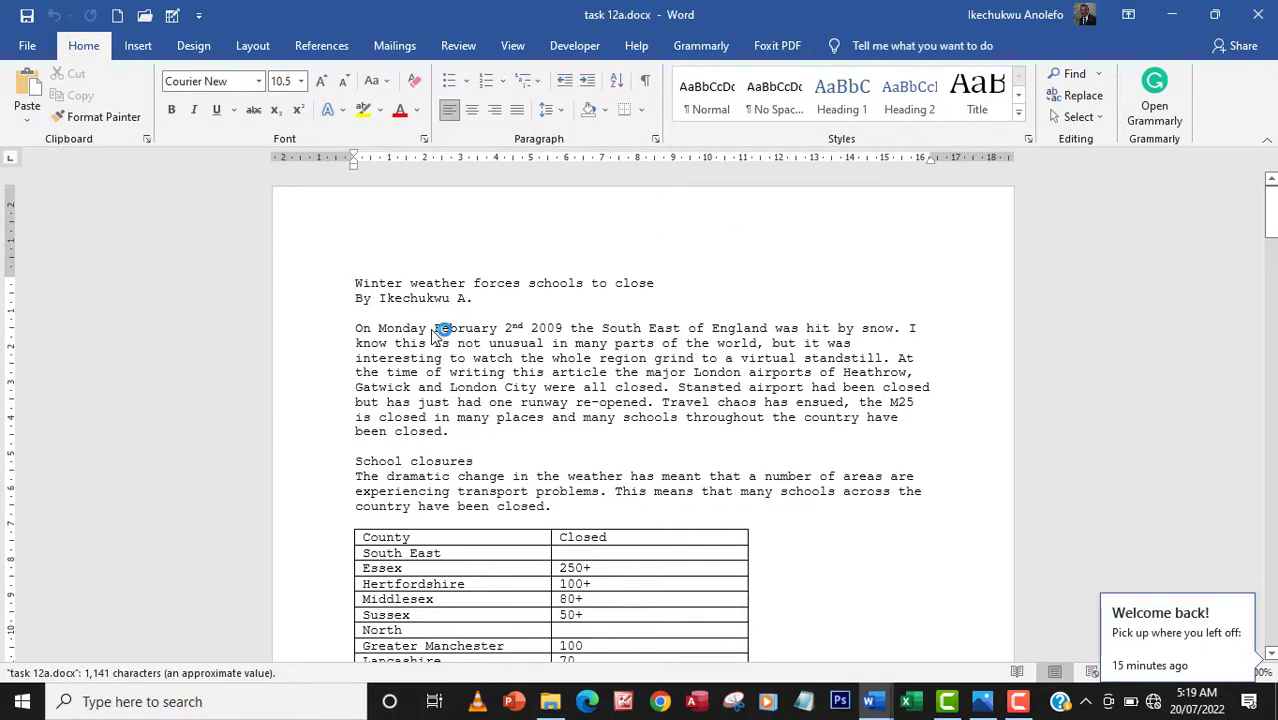
- In Save As, choose the Worked_Chapter 12 folder and replace the file name with 'task 12b'
click(27, 45)
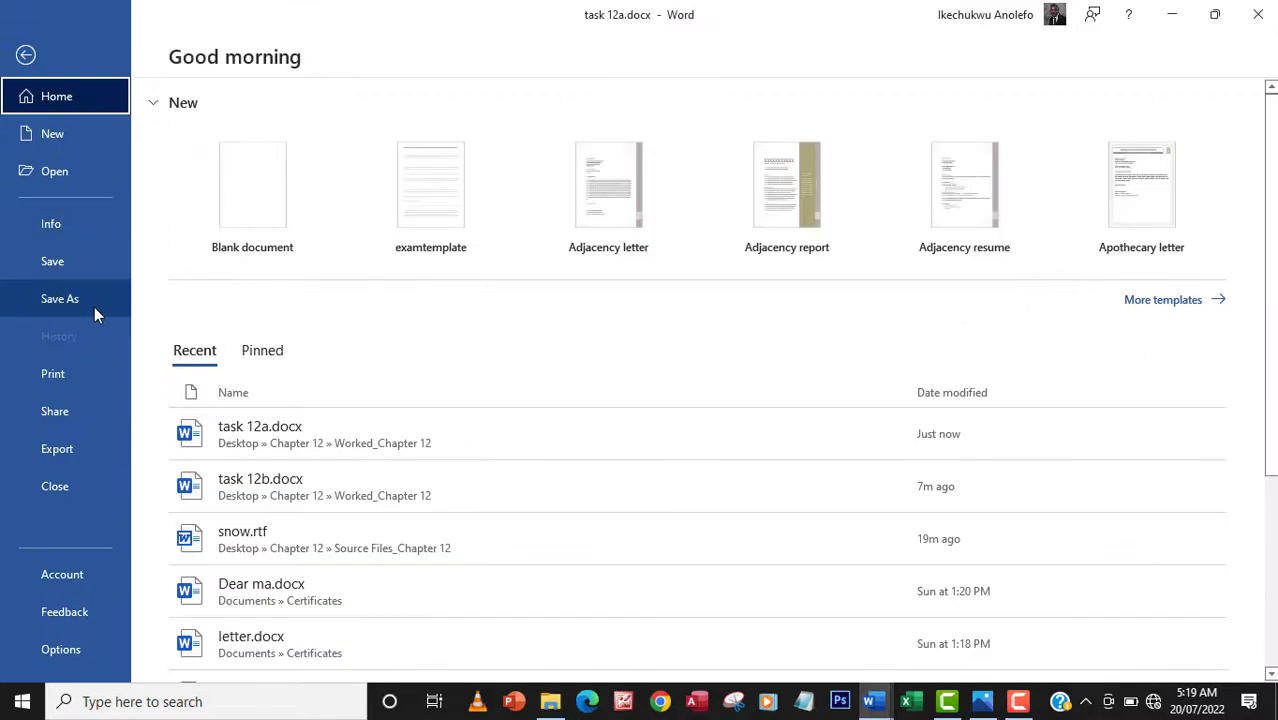
click(94, 307)
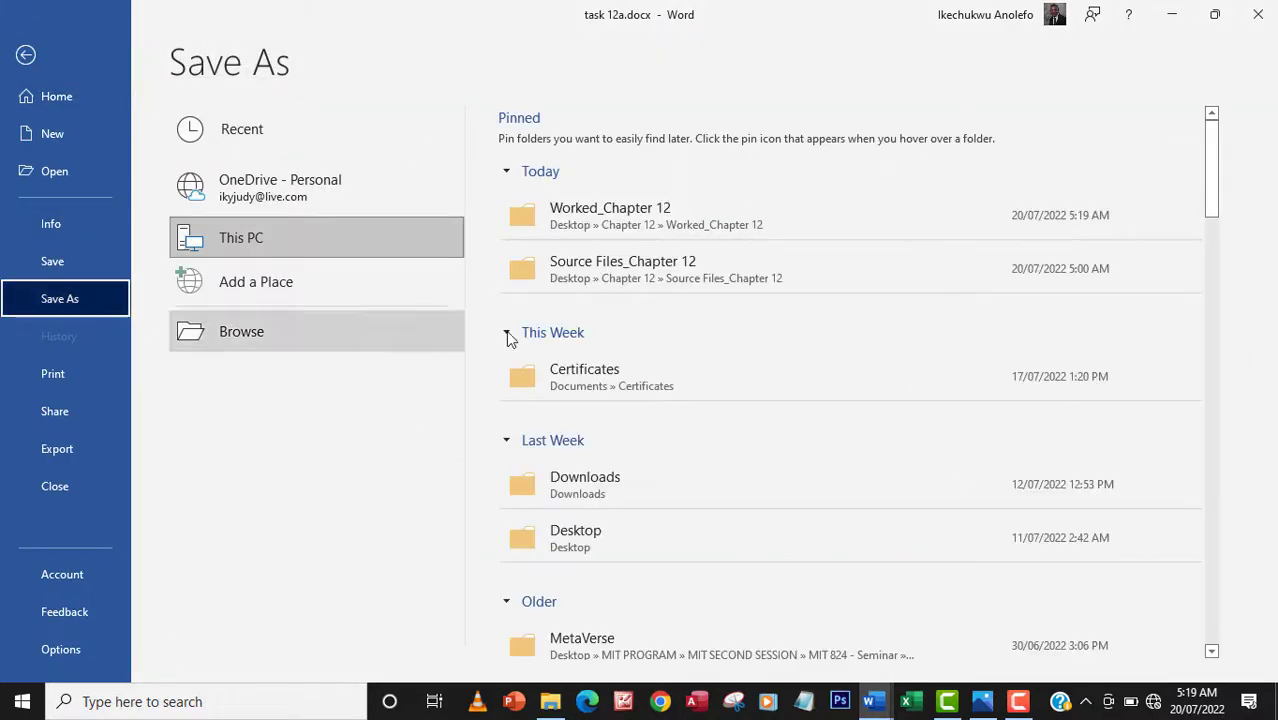
click(565, 220)
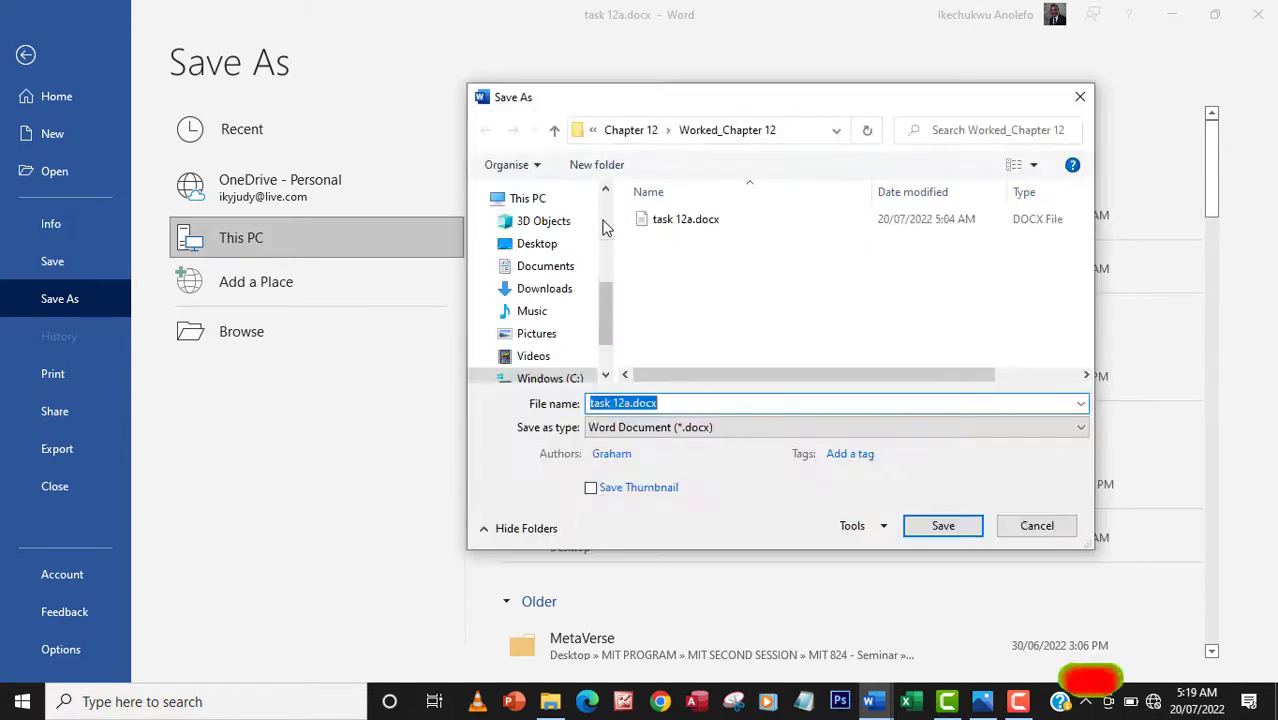
click(682, 403)
drag(682, 403, 548, 405)
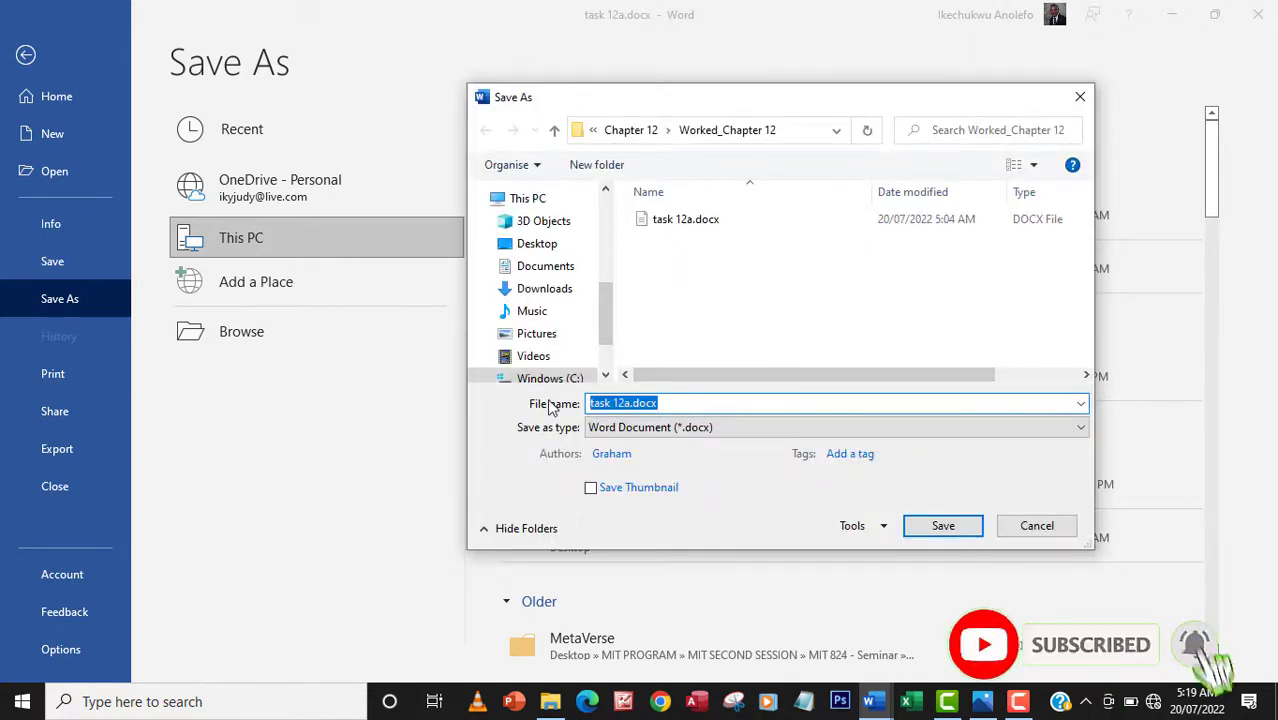
text(task 12b)
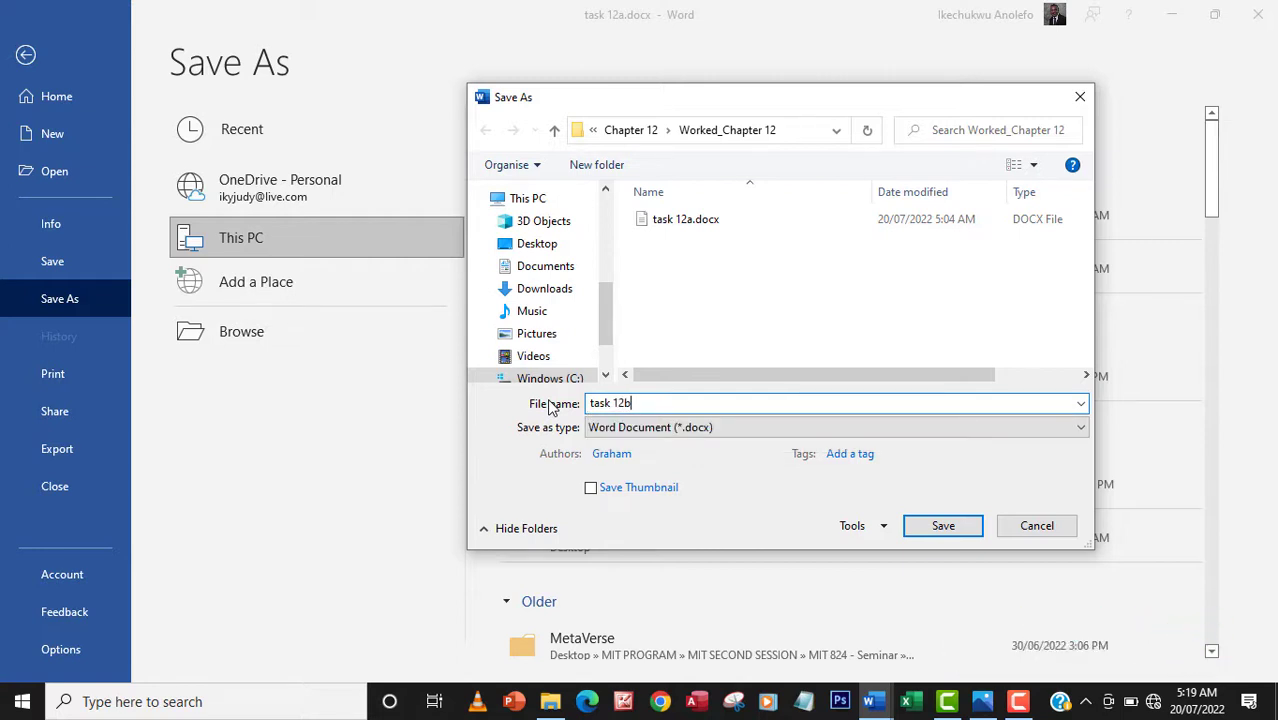
- Confirm saving as task 12b and recheck the task instructions image
key(Return)
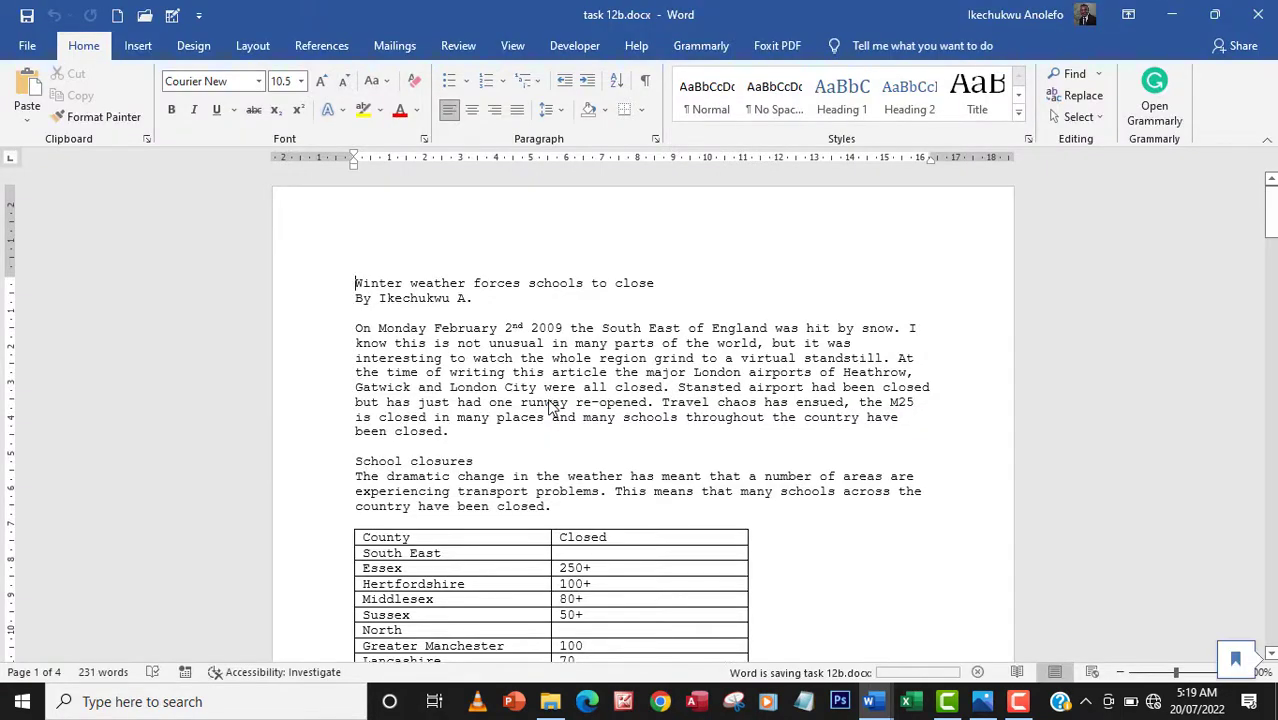
scroll(521, 444, down, 10)
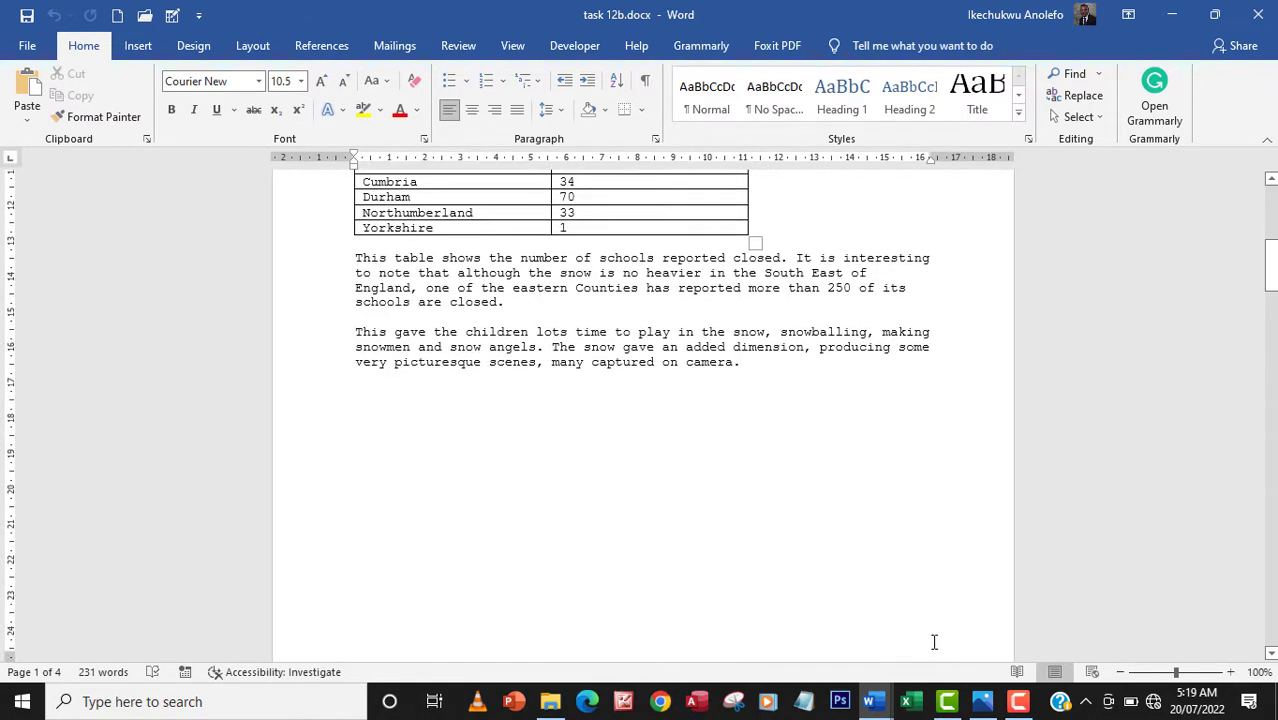
click(984, 701)
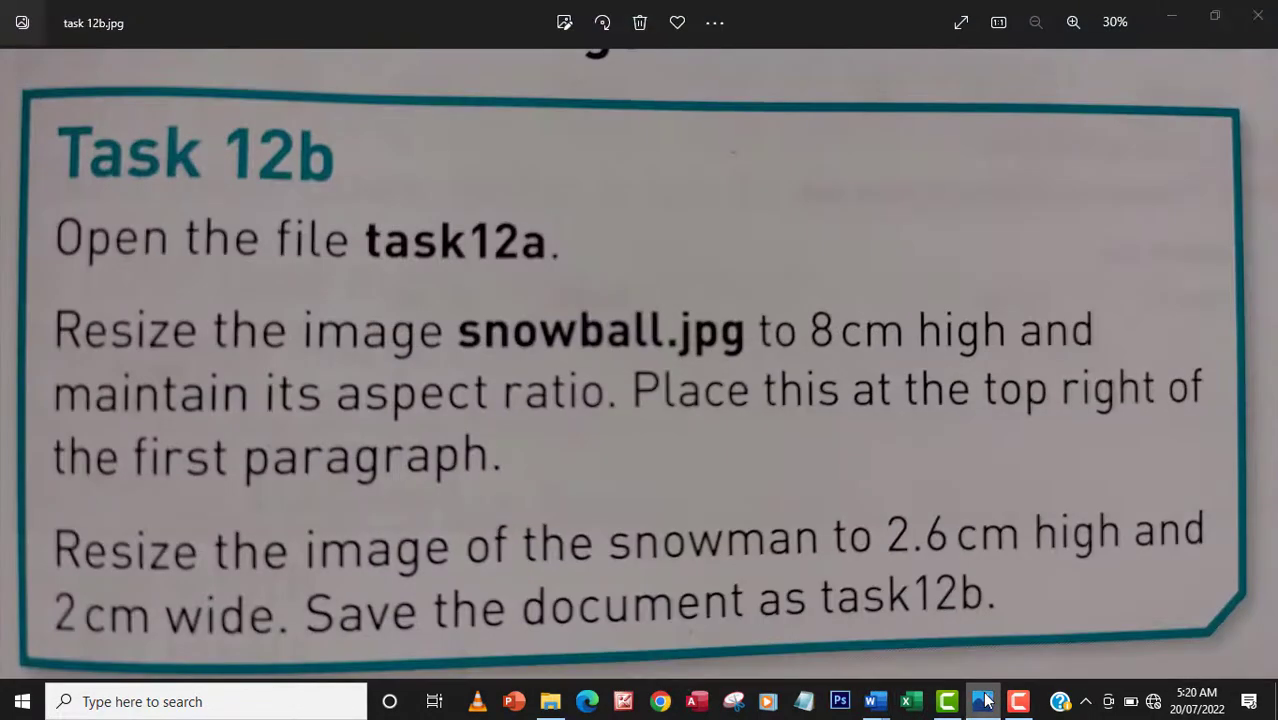
click(984, 701)
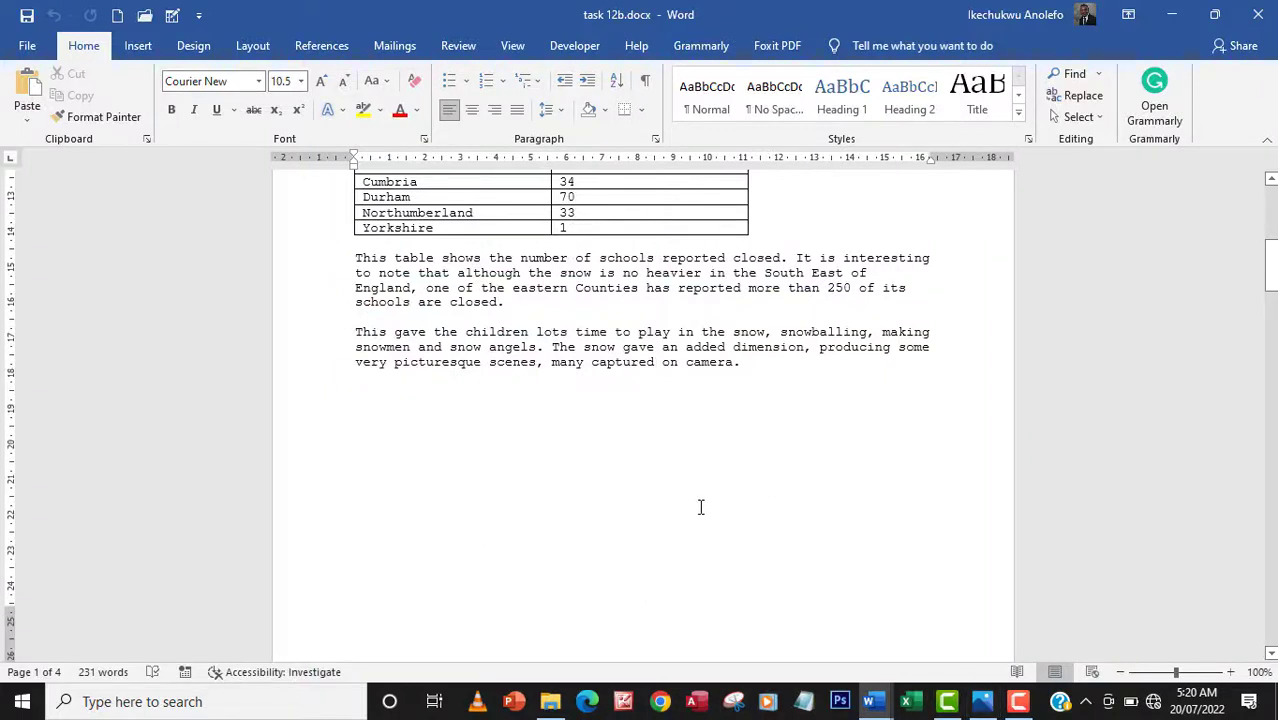
- Select the girl's snowball photo further down the document
scroll(698, 508, down, 10)
scroll(698, 505, down, 3)
click(636, 378)
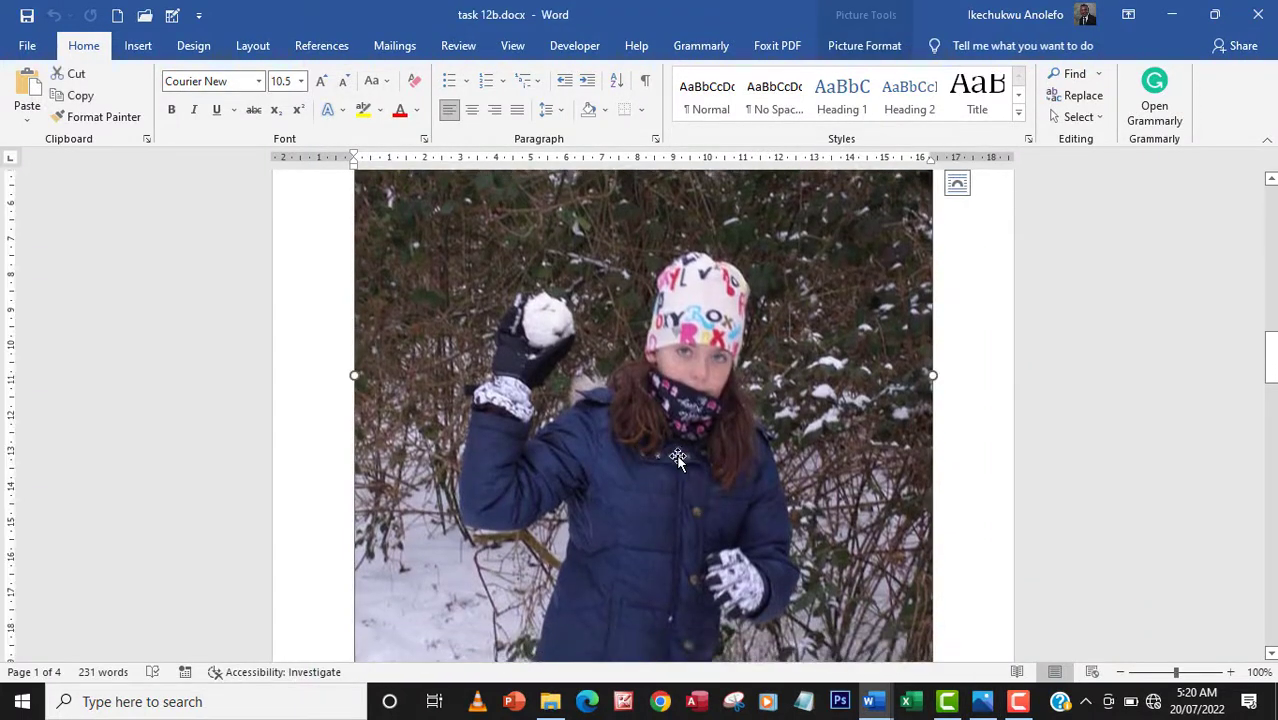
scroll(652, 462, up, 7)
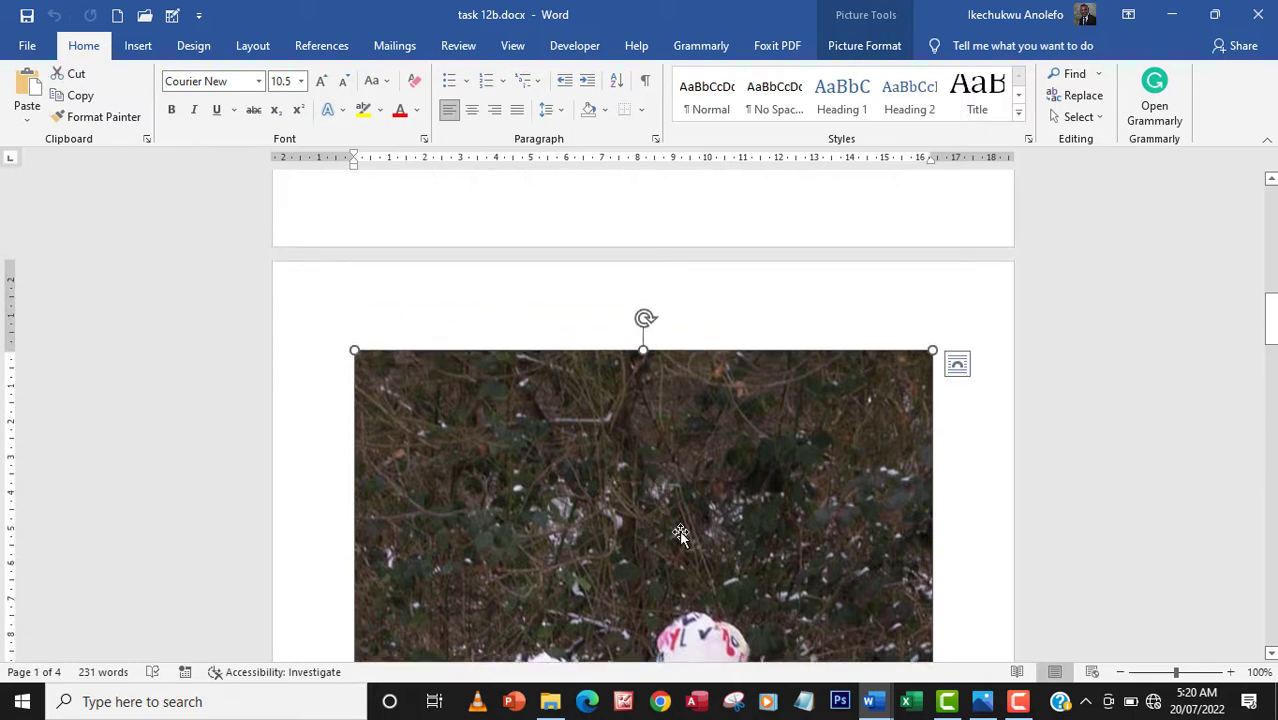
- Set the snowball photo's height to 8 cm with aspect ratio locked, making it 6 cm wide
click(852, 48)
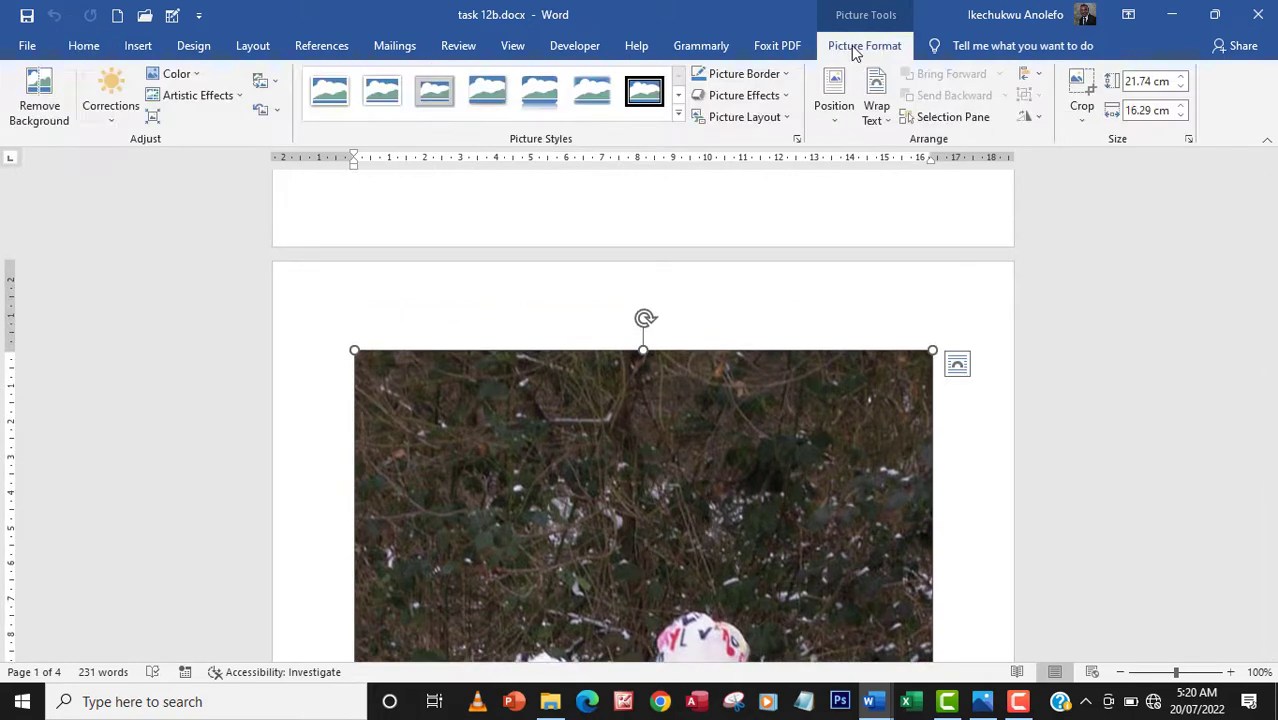
click(1189, 140)
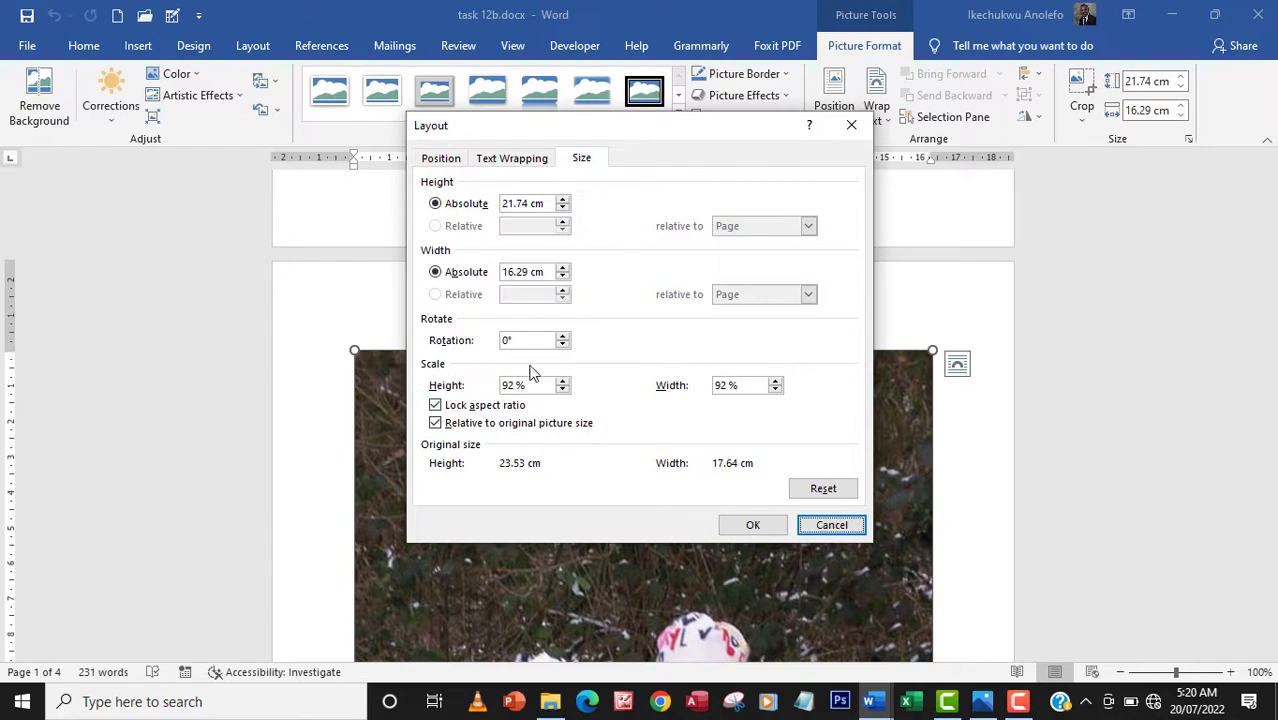
click(436, 405)
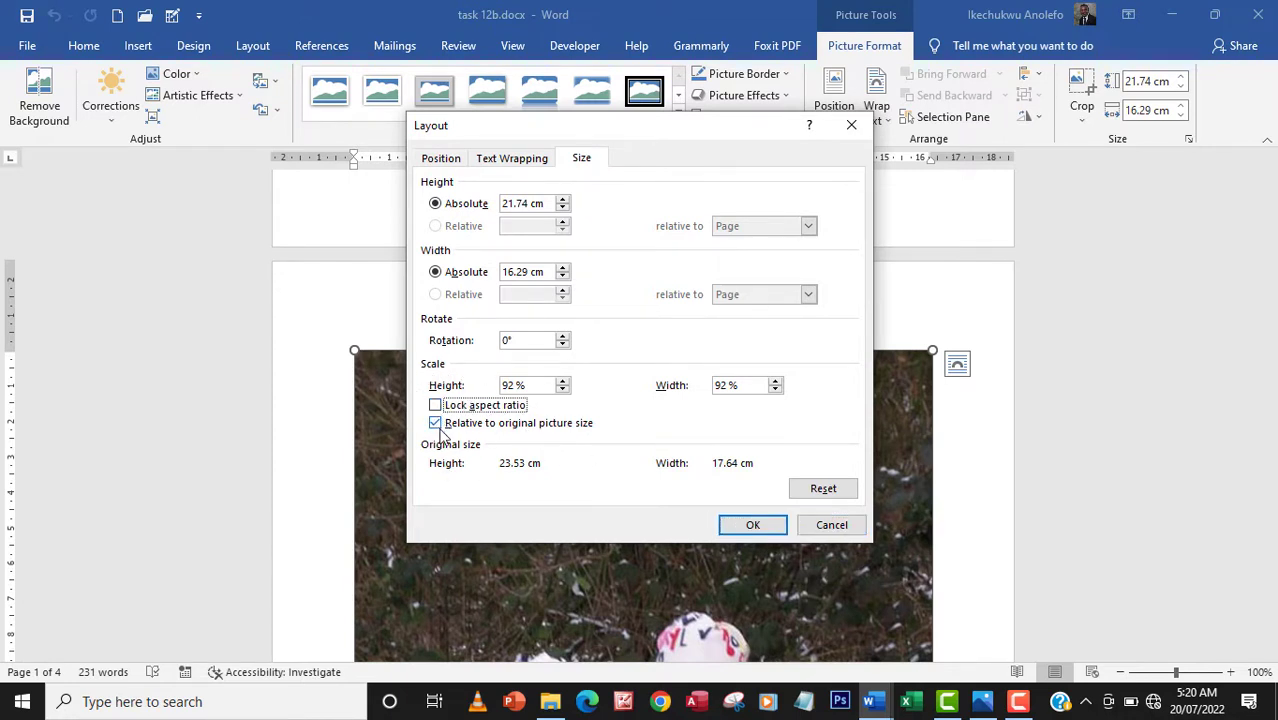
click(435, 423)
click(435, 405)
click(435, 423)
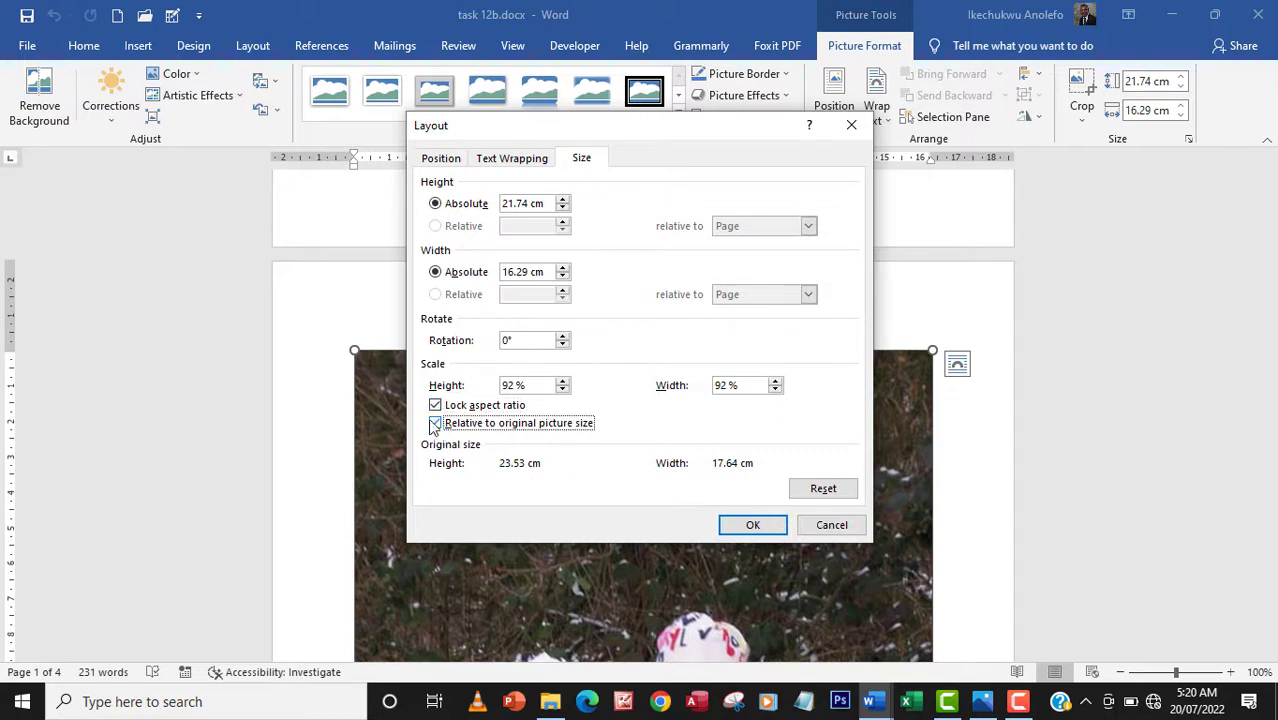
double_click(540, 203)
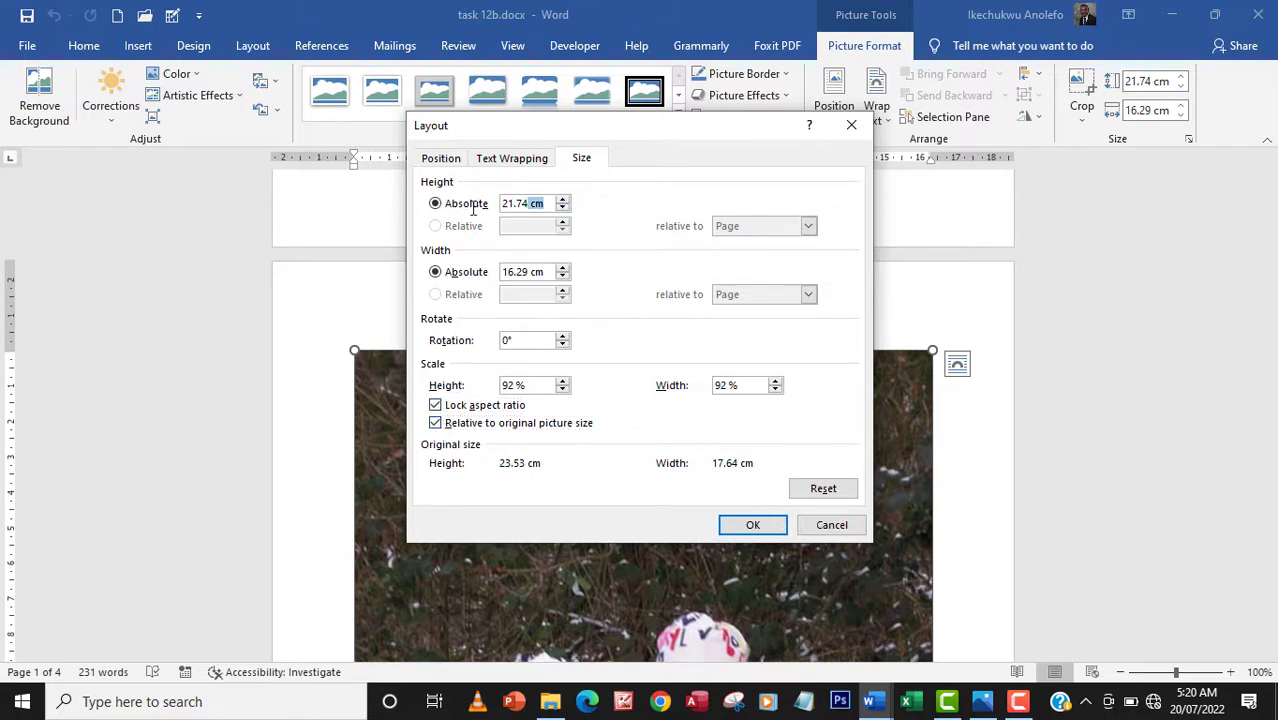
click(472, 205)
text(8)
click(752, 525)
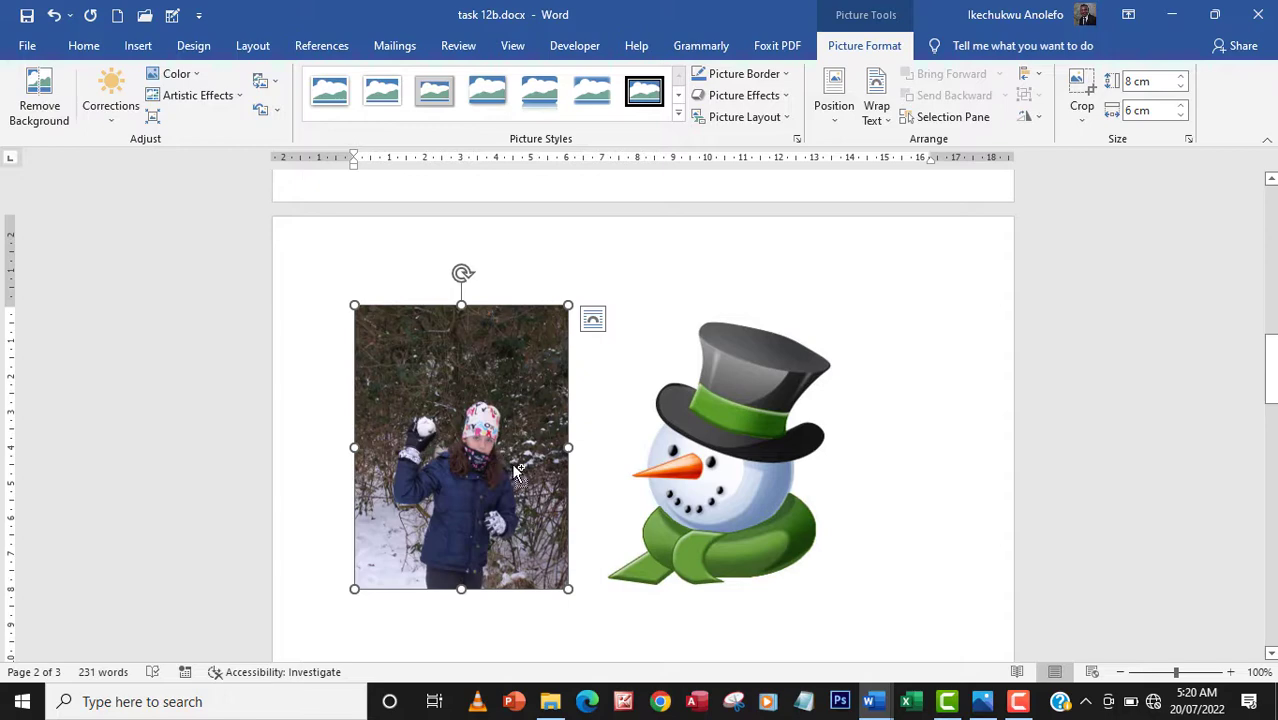
- Cut the snowball photo and paste it into the first paragraph after 'hit by snow. I'
key(Delete)
key(Delete)
key(ctrl+Home)
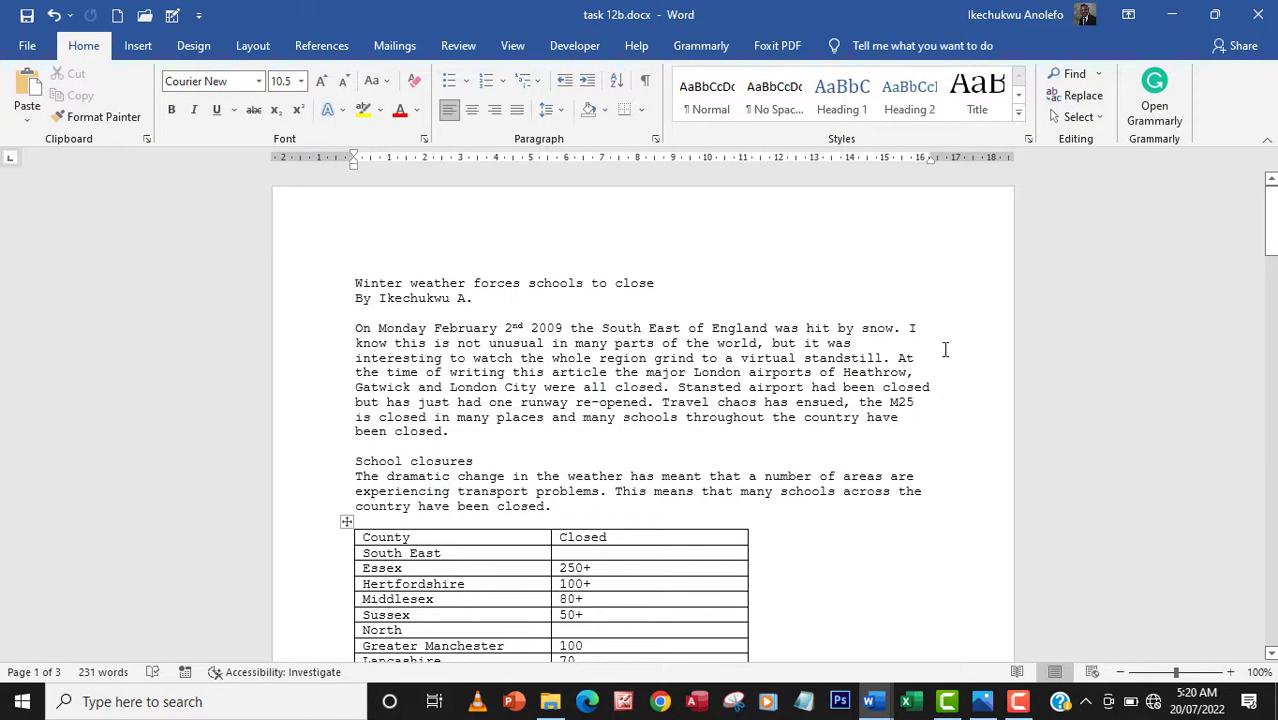
click(927, 332)
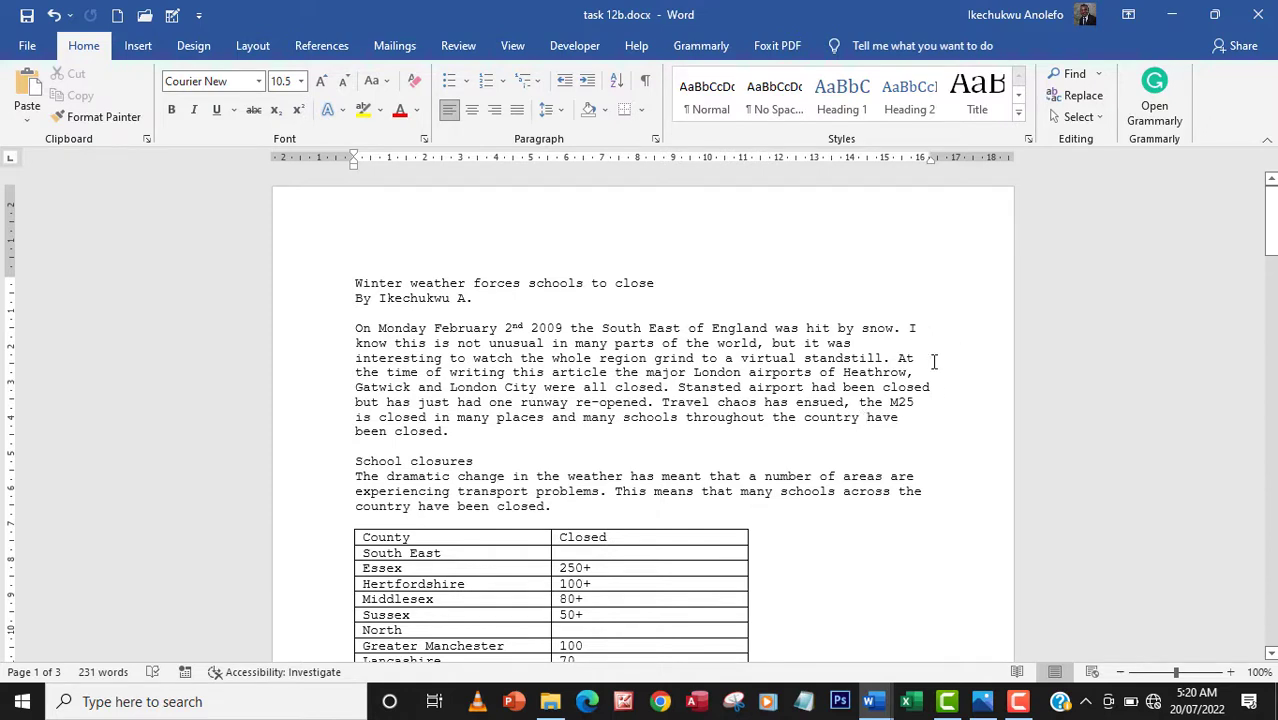
key(ctrl+v)
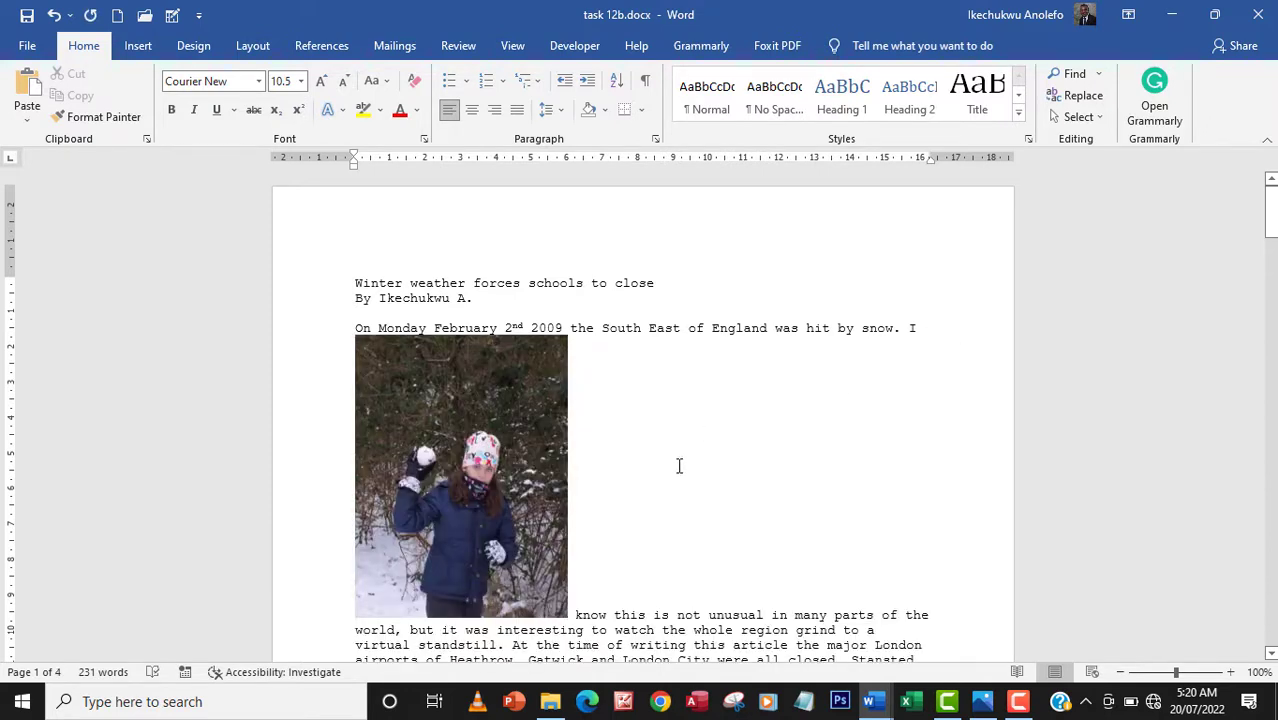
click(499, 450)
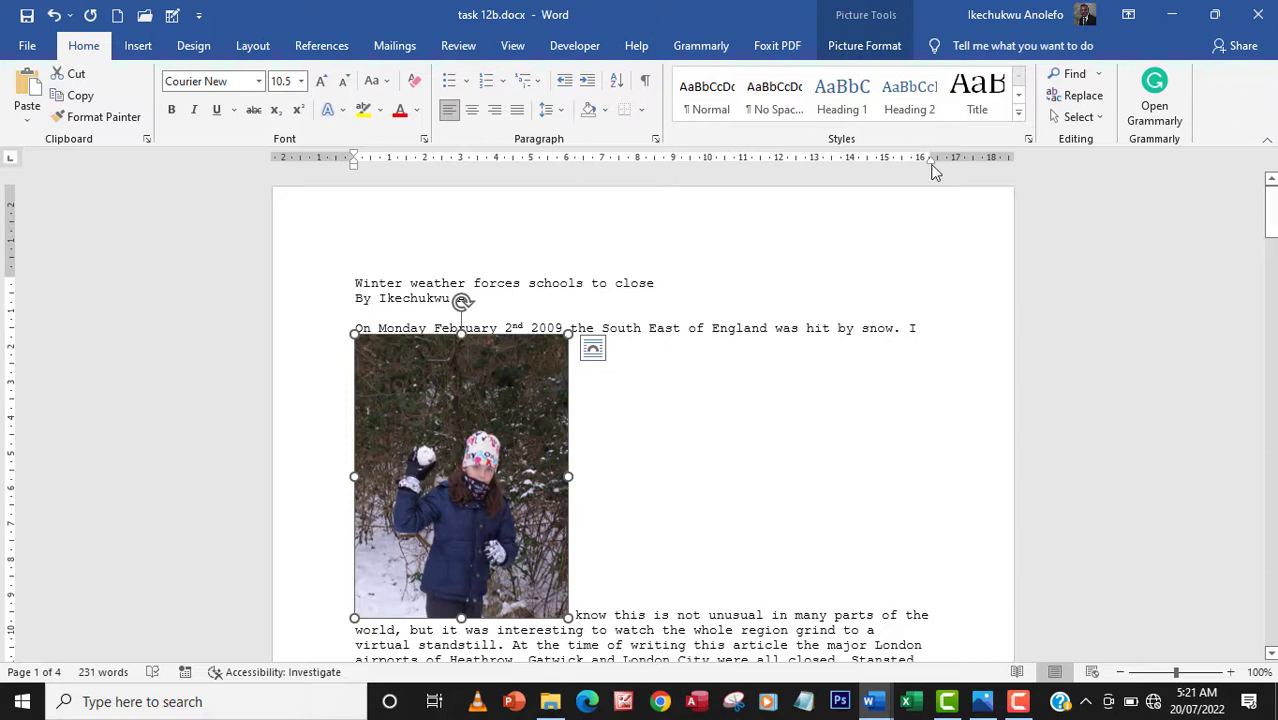
drag(474, 434, 603, 415)
drag(506, 410, 510, 410)
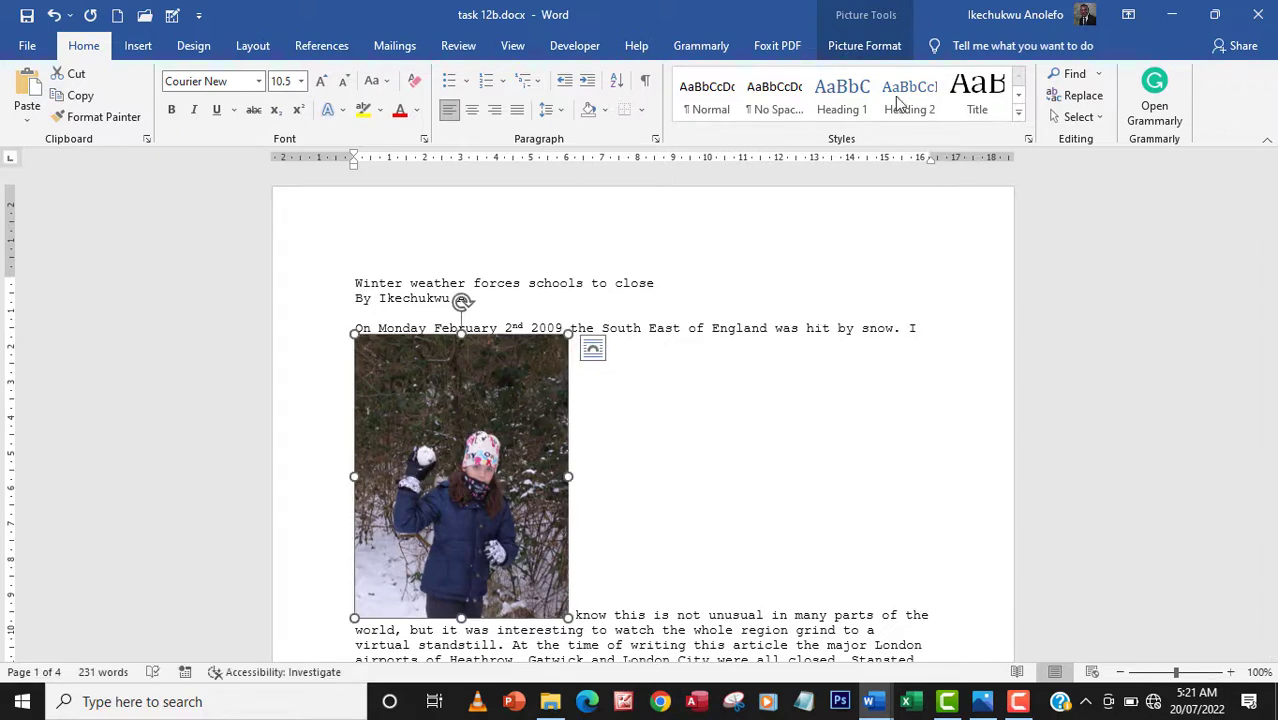
- Position the snowball photo Top Right with square wrapping, nudged level with the first paragraph
click(864, 45)
click(834, 92)
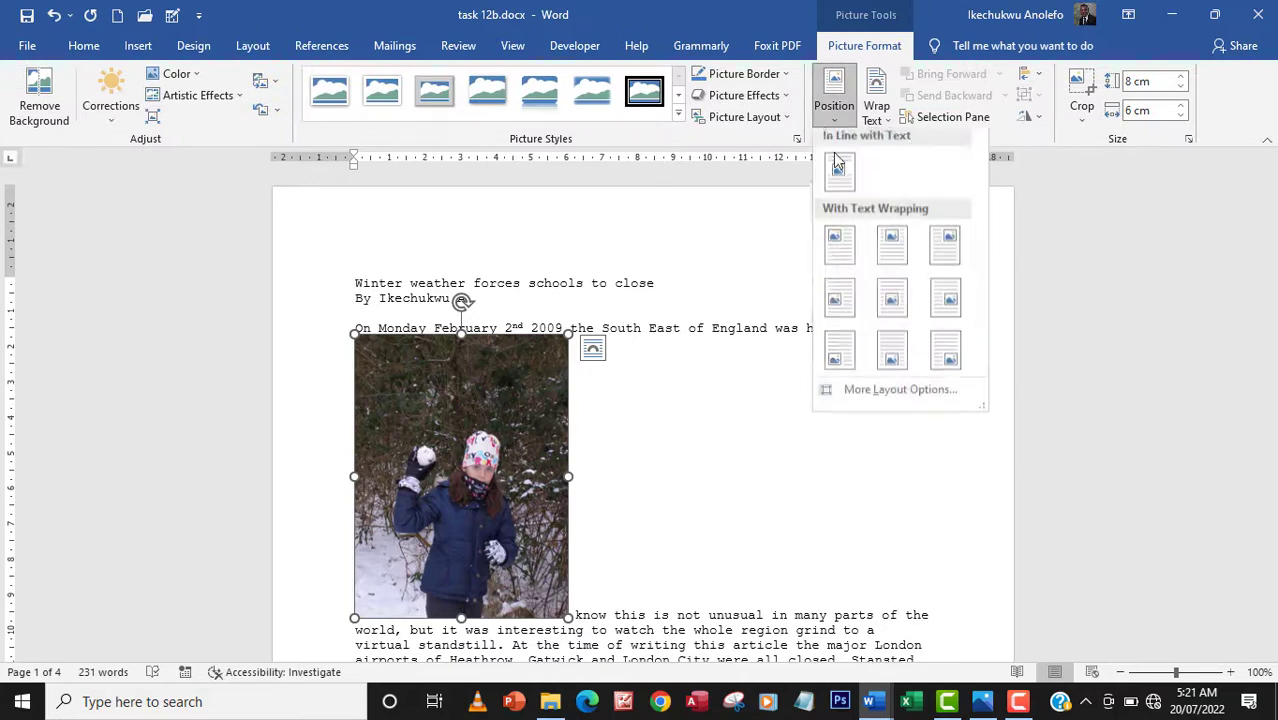
click(943, 256)
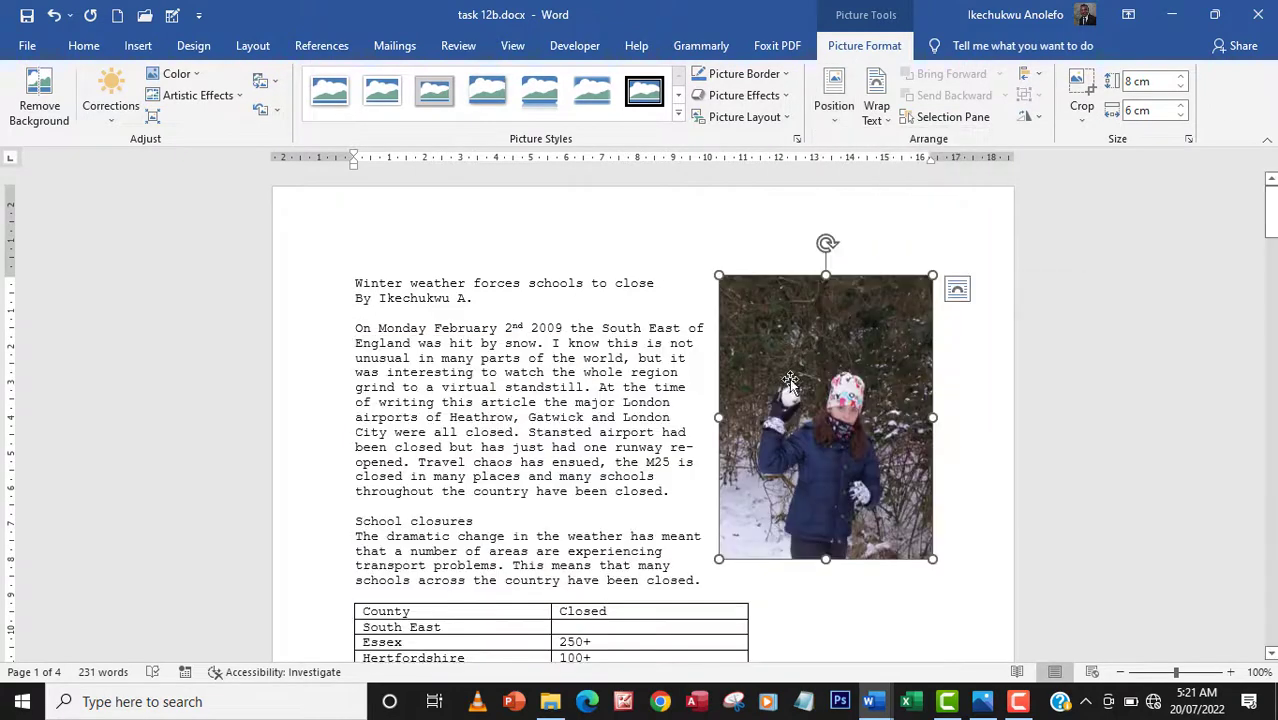
drag(826, 352, 826, 391)
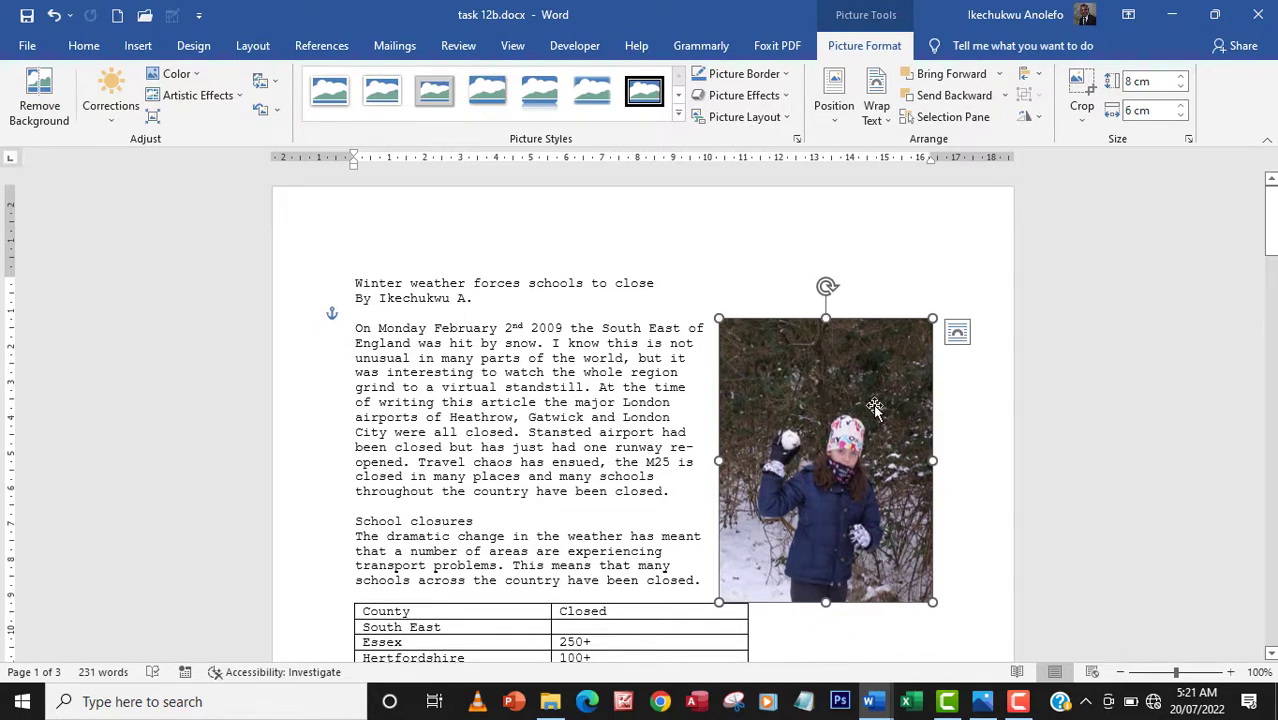
scroll(874, 408, down, 5)
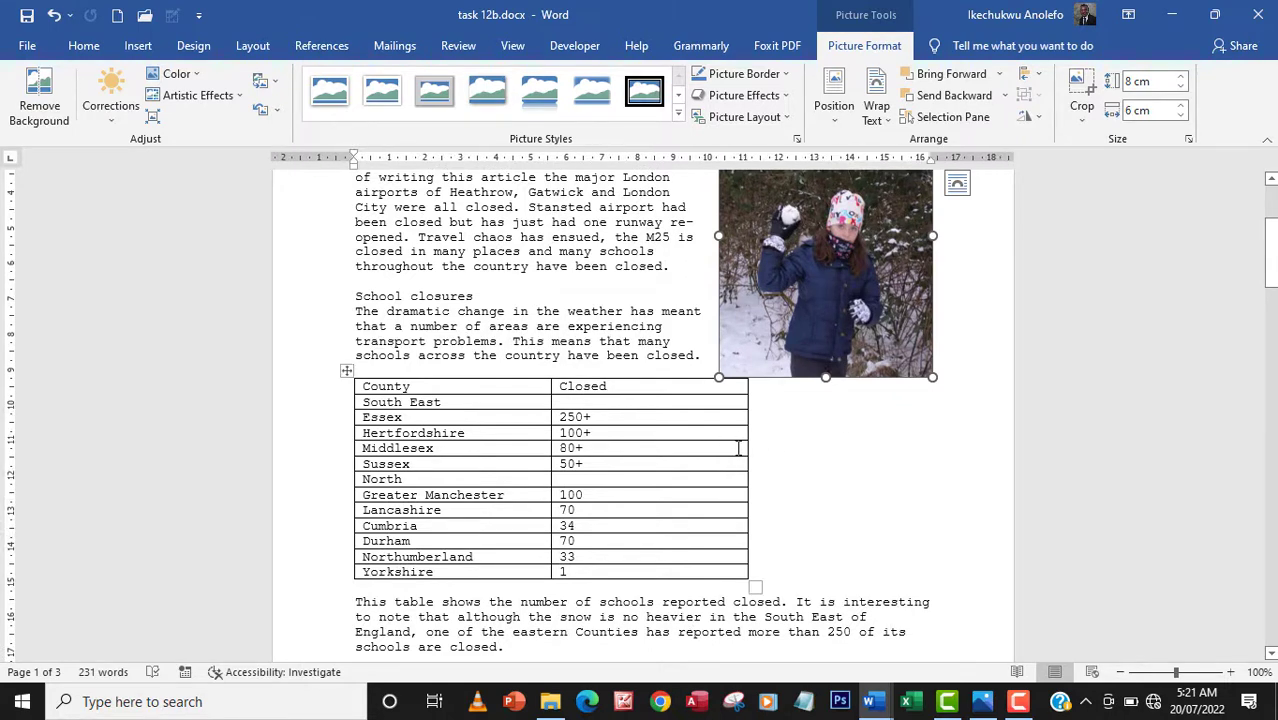
- Narrow the county table's Closed column so the table stops short of the photo
click(708, 449)
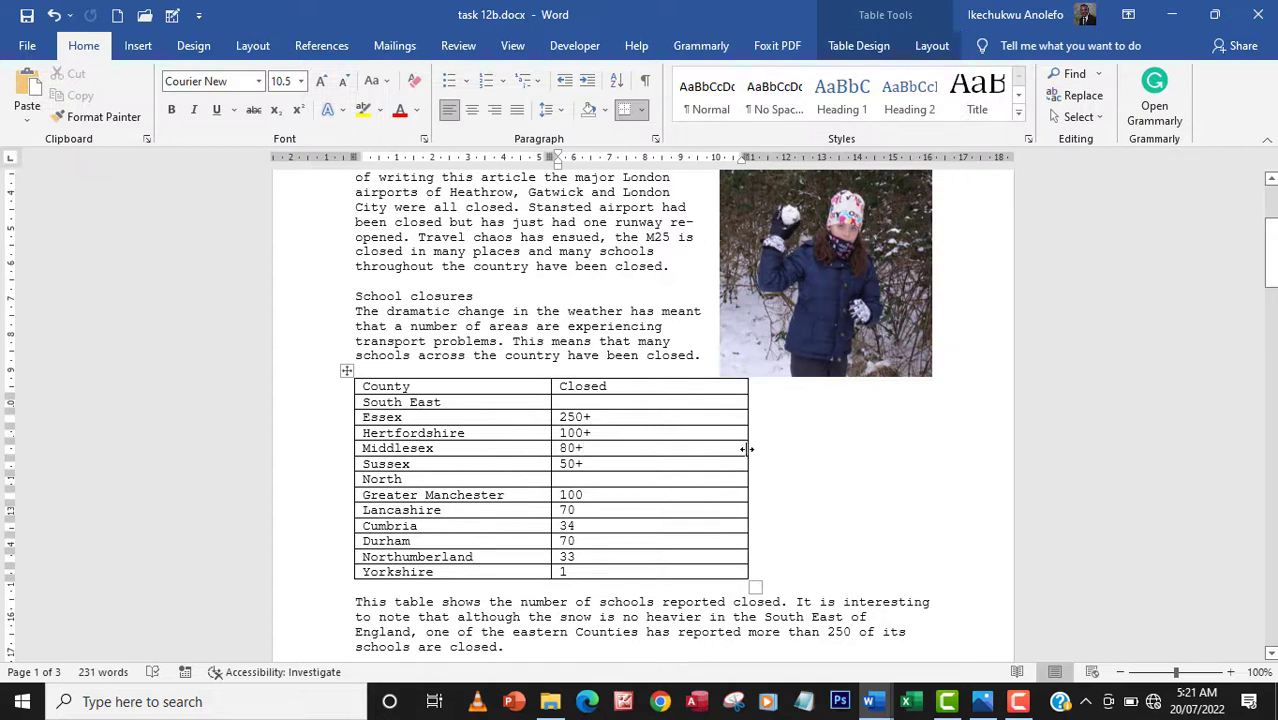
drag(745, 449, 702, 447)
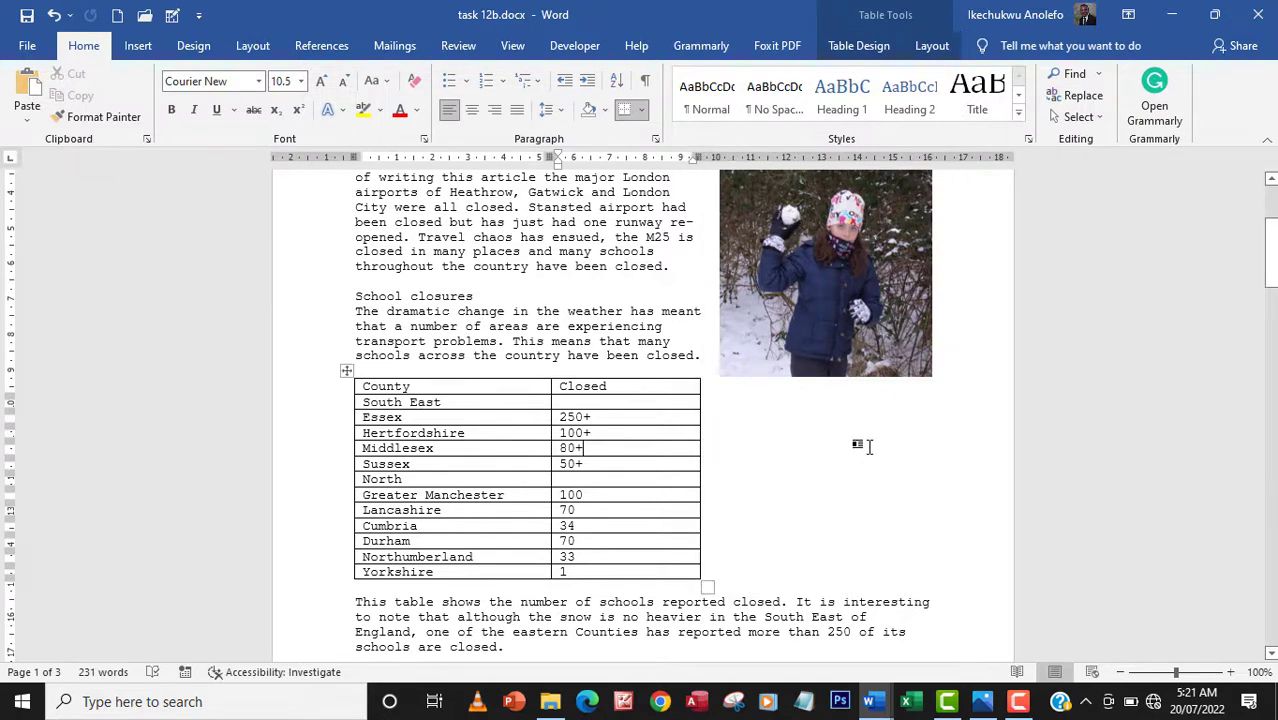
scroll(856, 442, up, 5)
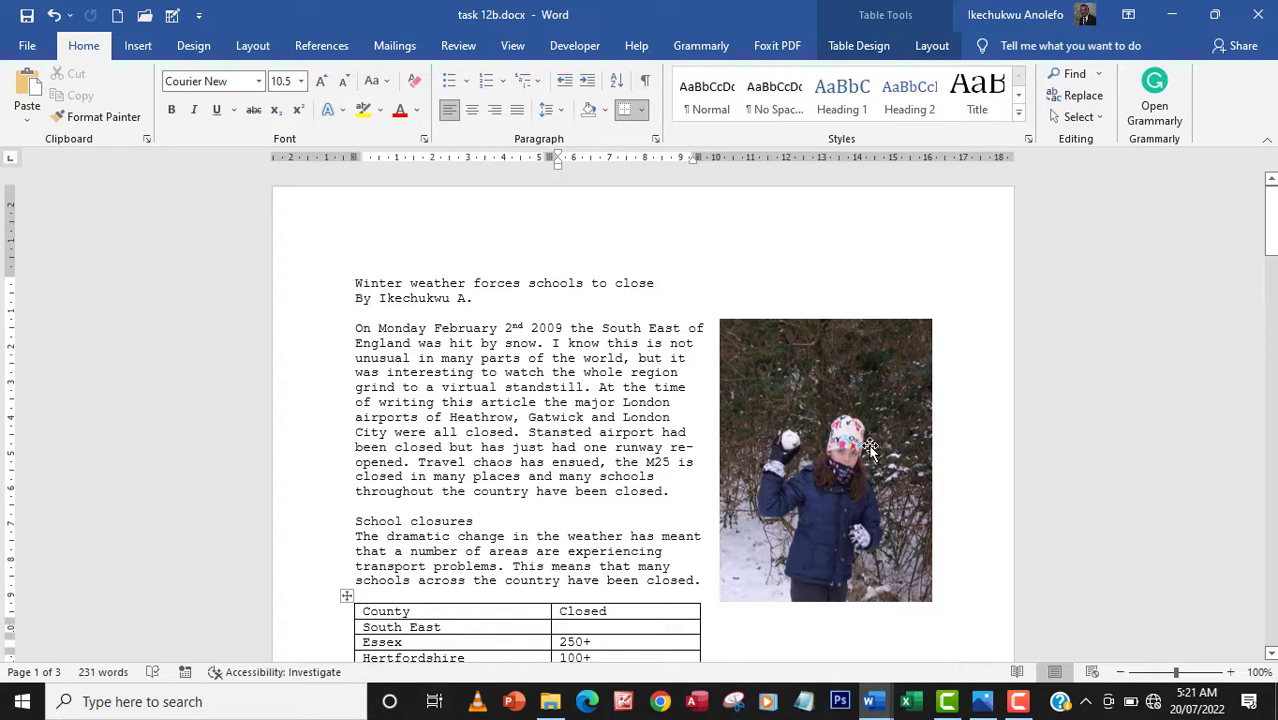
scroll(870, 449, down, 1)
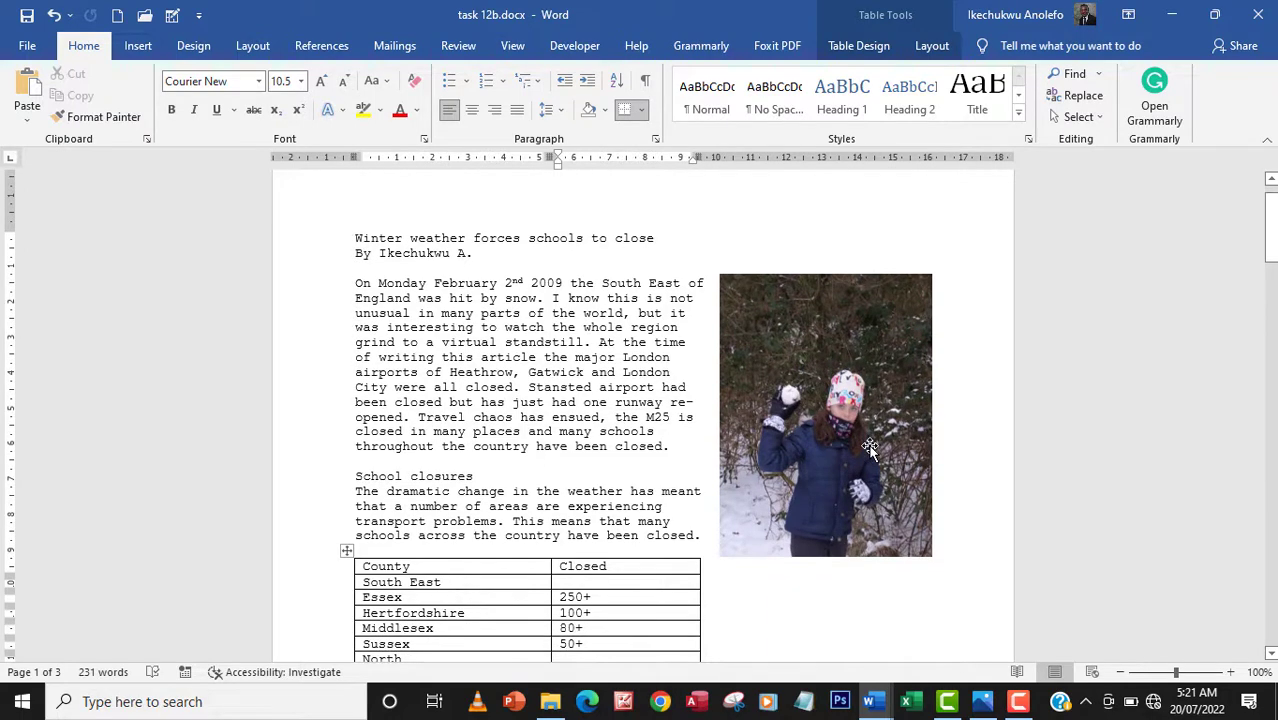
scroll(870, 449, down, 15)
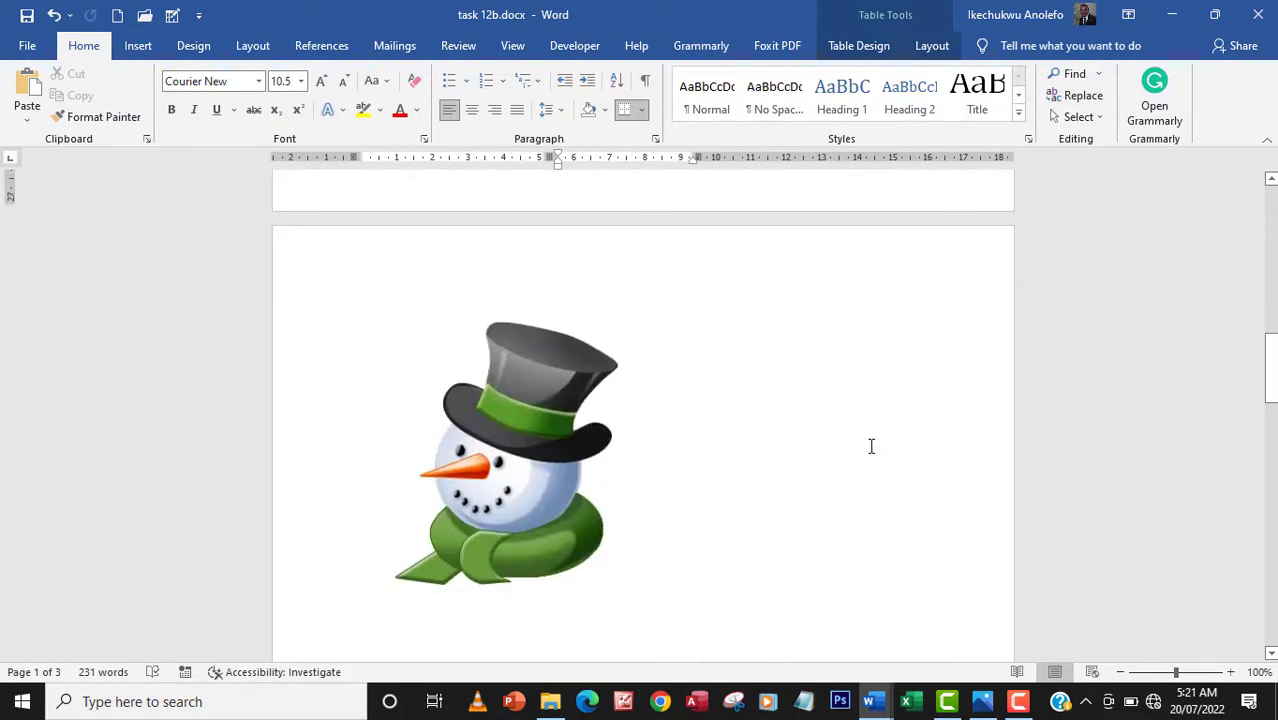
- Select the 7.7 cm square snowman and recheck the task sheet before formatting it
click(503, 345)
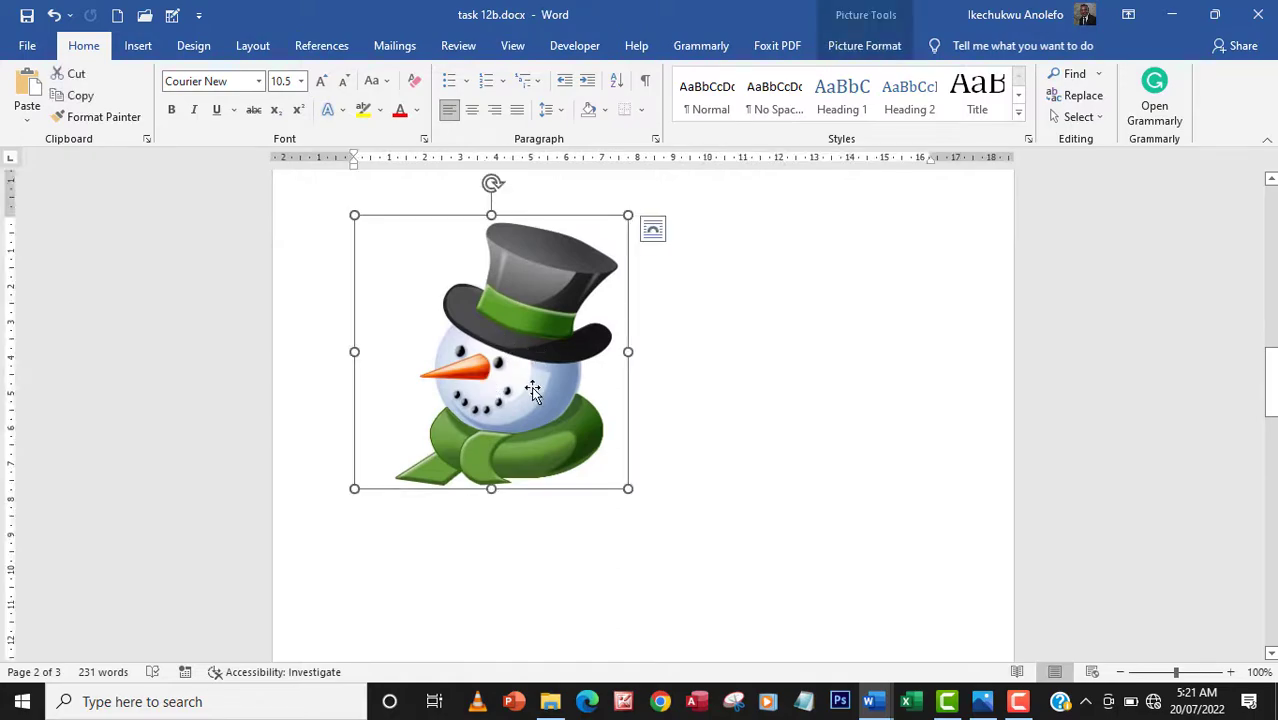
click(985, 703)
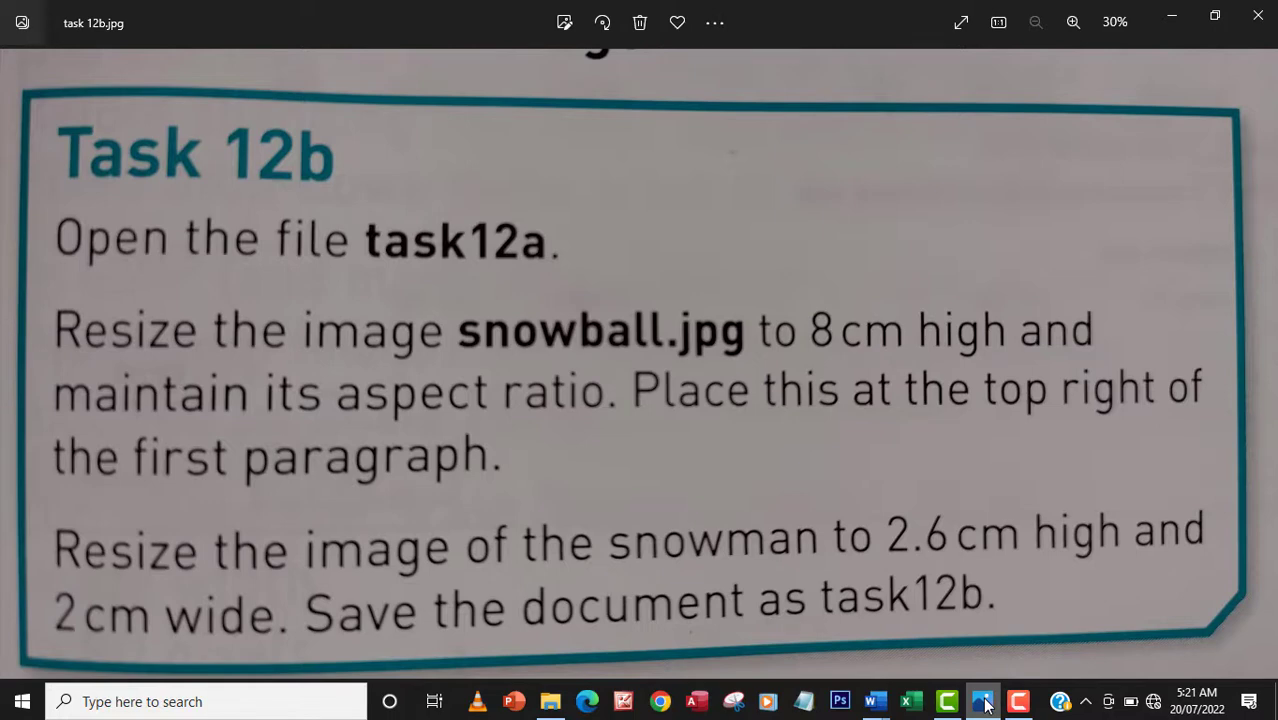
click(985, 703)
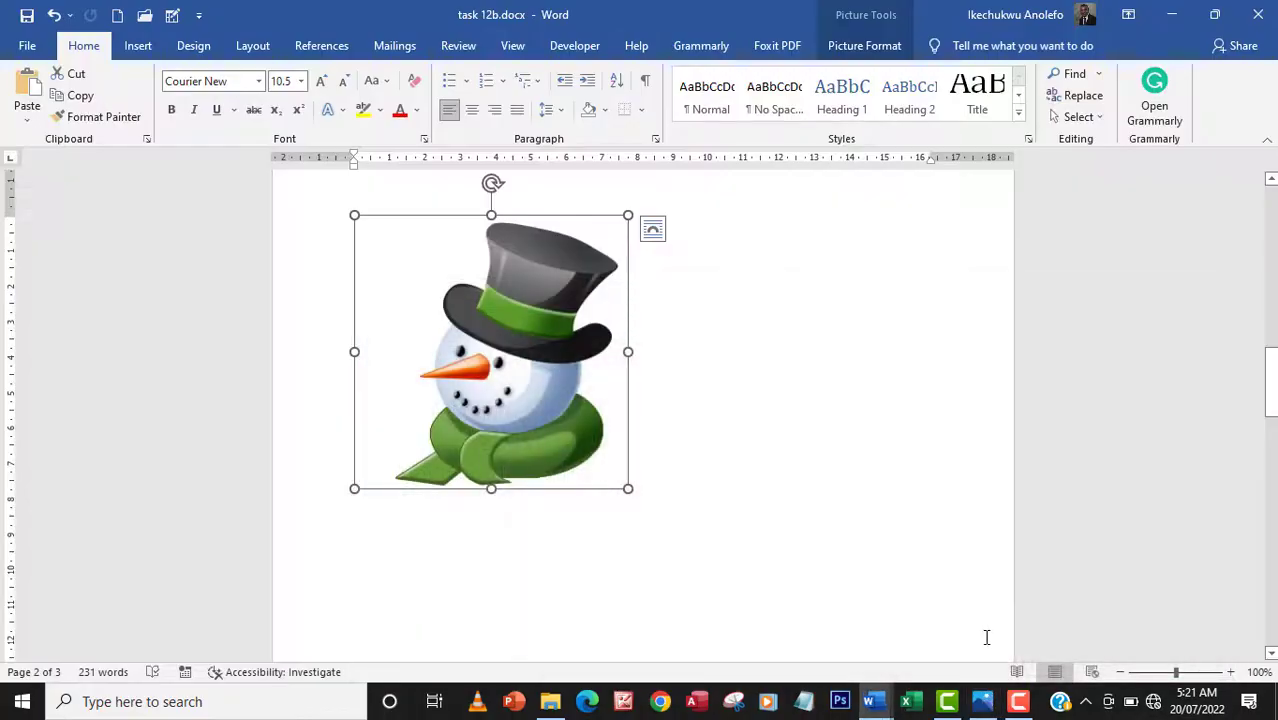
scroll(668, 478, up, 1)
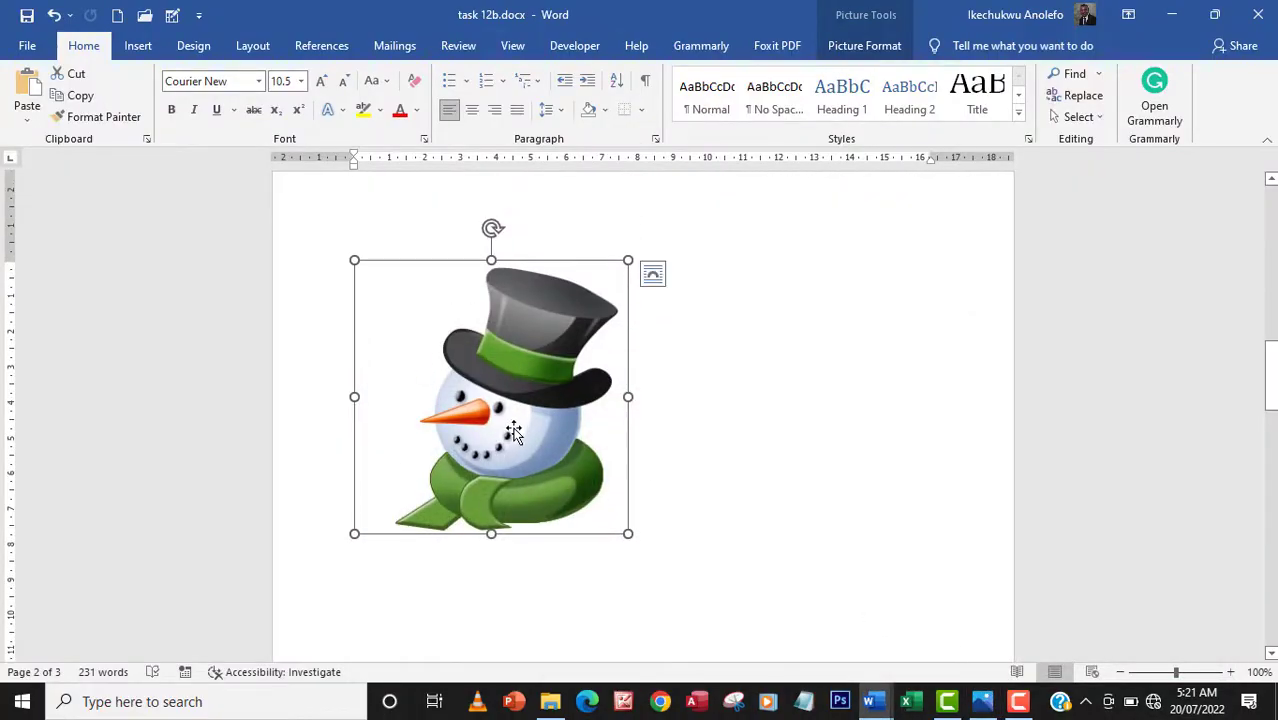
click(866, 50)
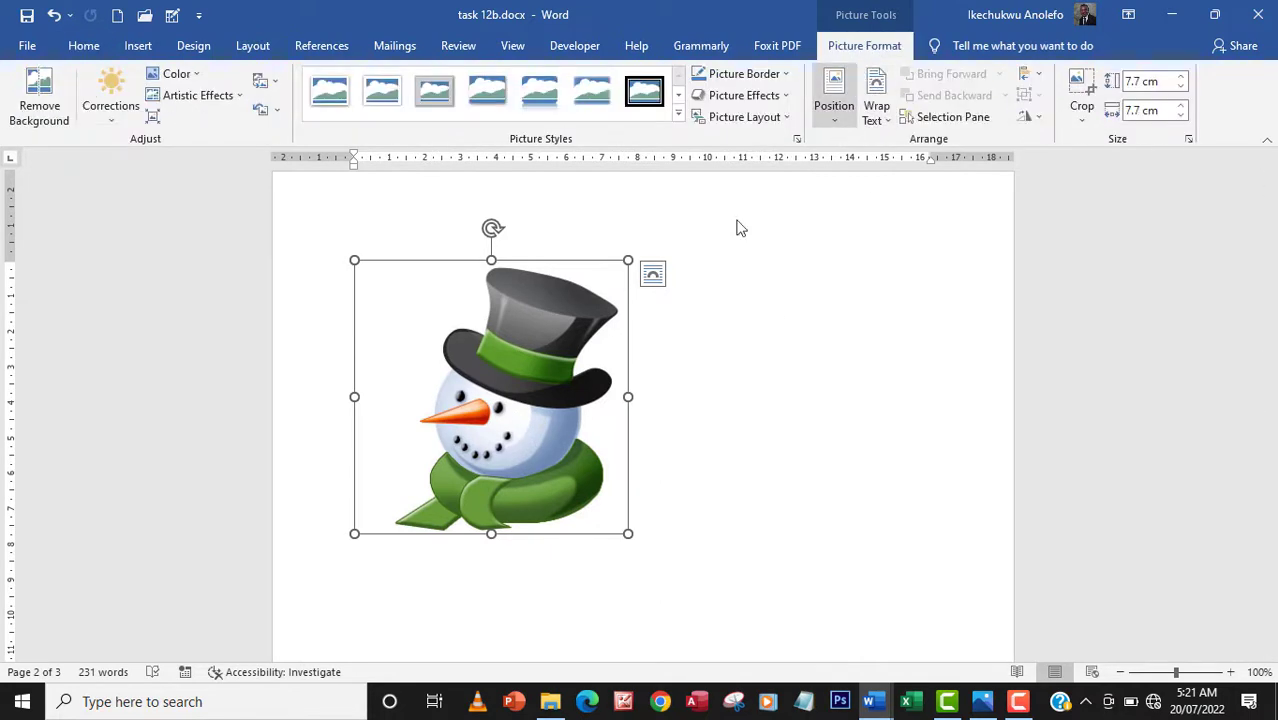
- Unlock the snowman's aspect ratio and size it to 2.6 cm high by 2 cm wide
right_click(532, 372)
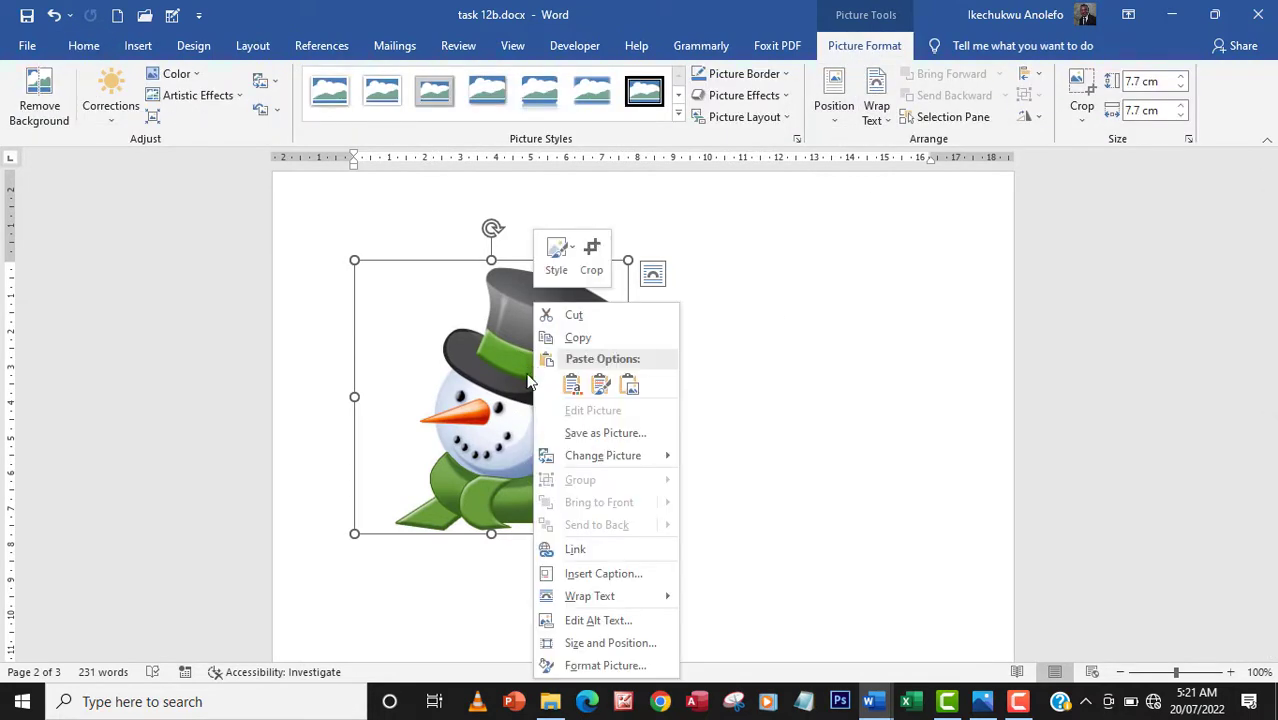
right_click(474, 358)
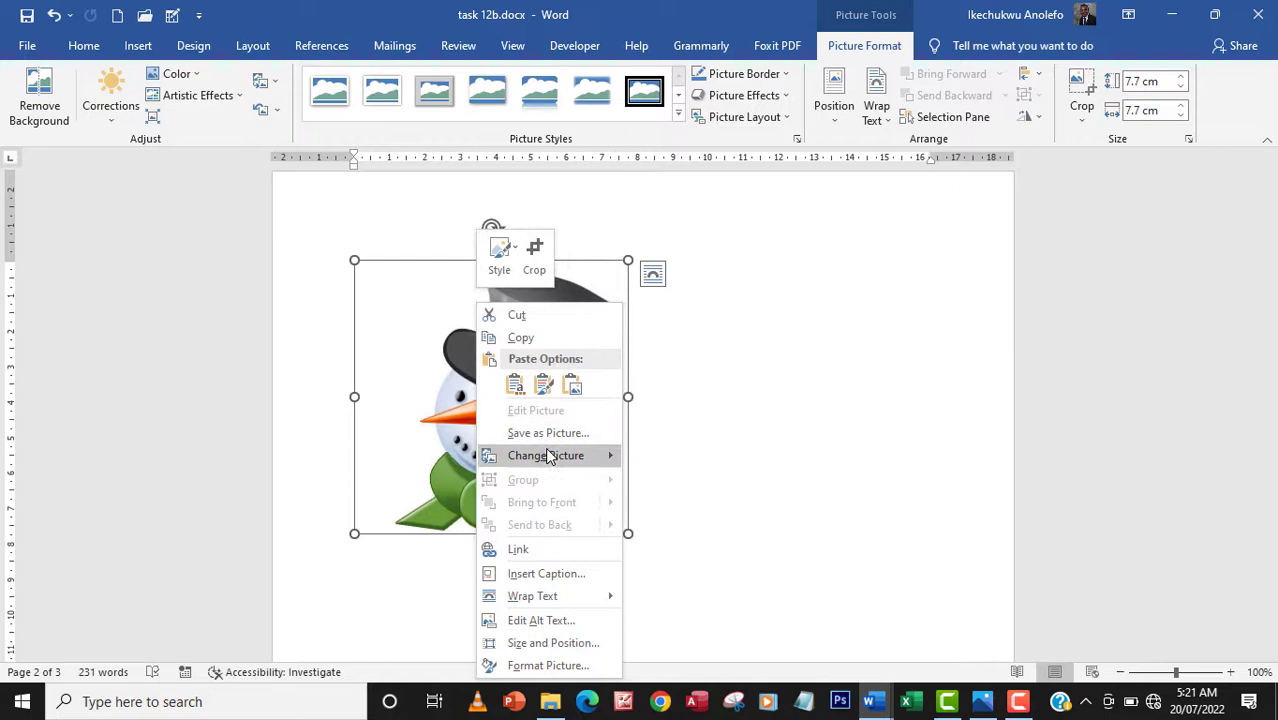
click(545, 645)
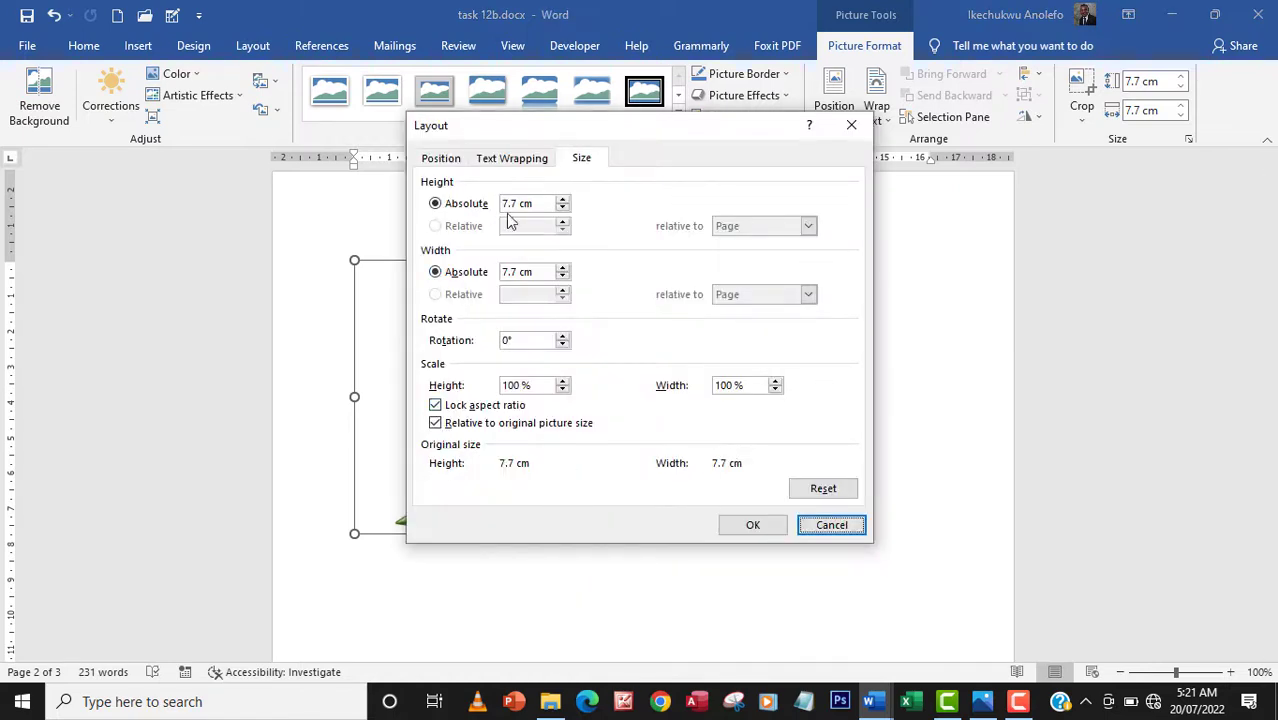
click(435, 405)
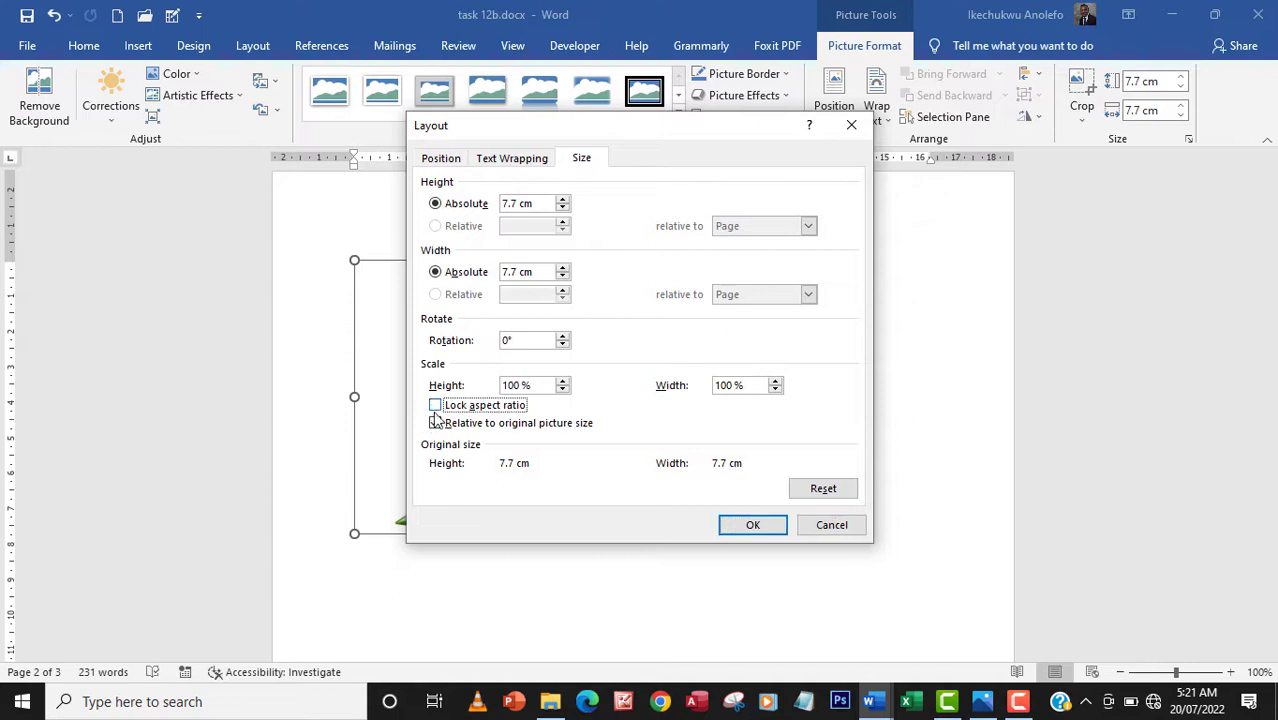
click(435, 423)
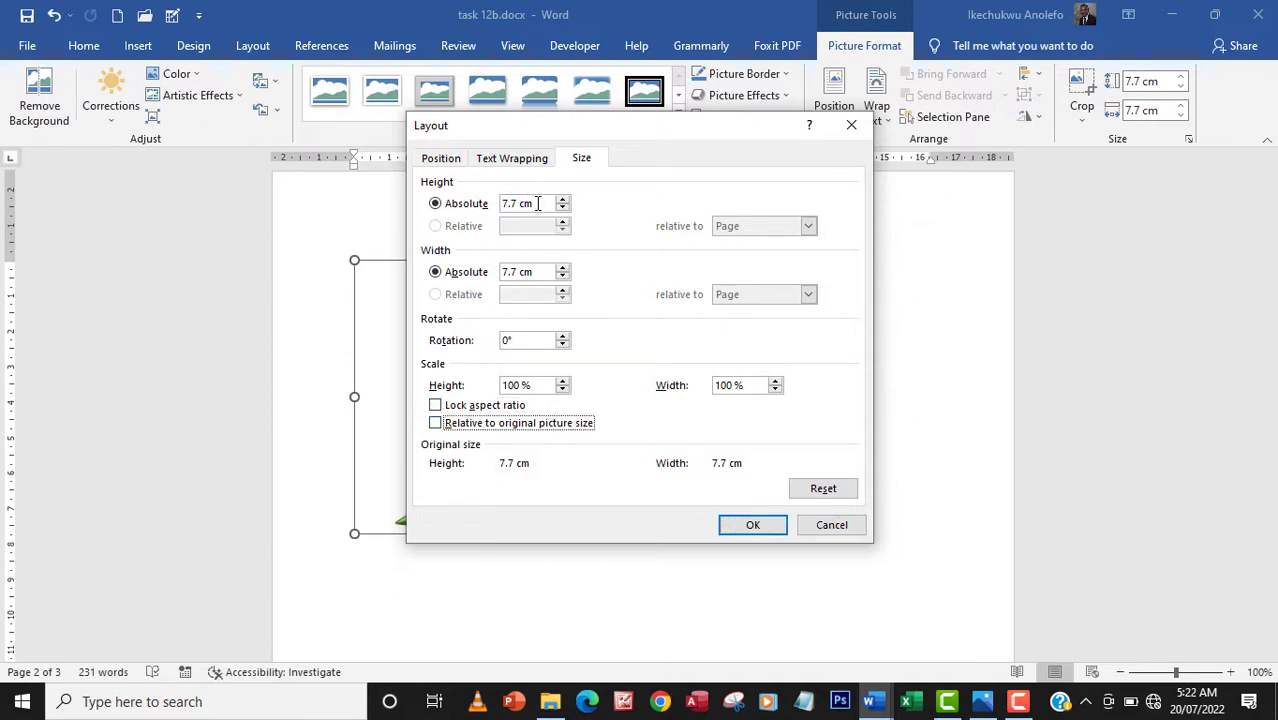
drag(538, 203, 495, 205)
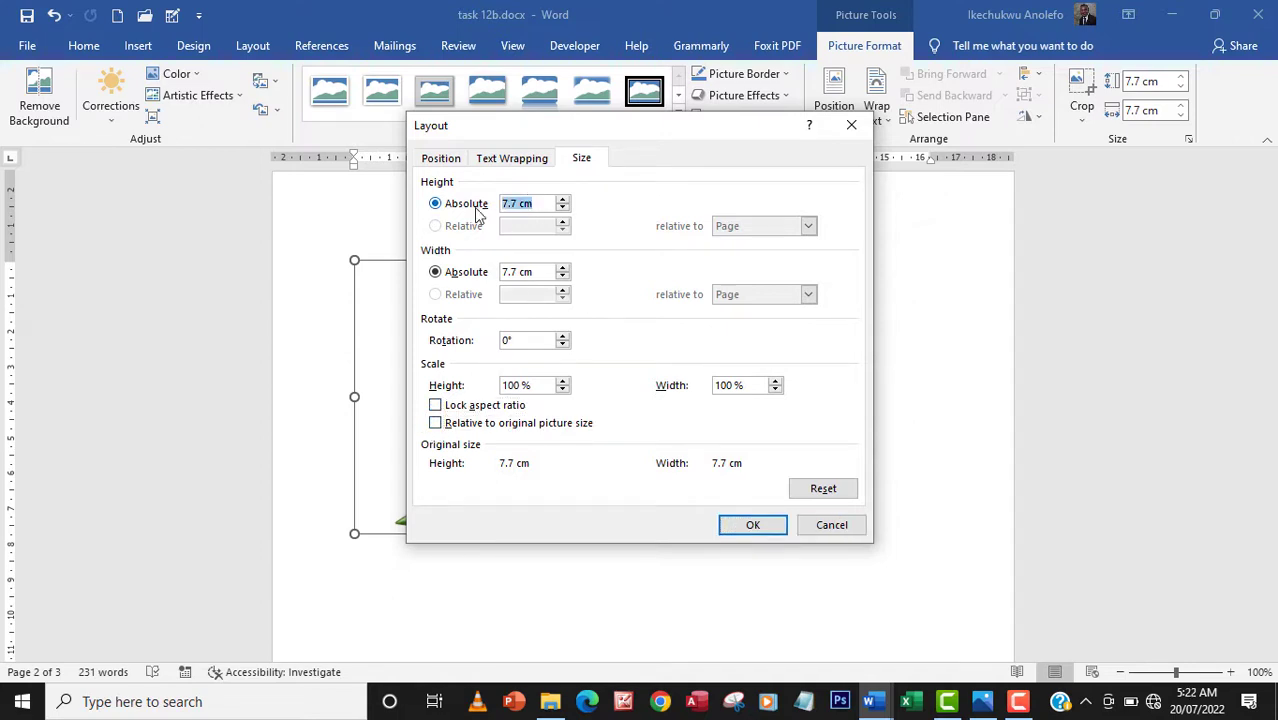
text(2.6)
drag(536, 272, 495, 272)
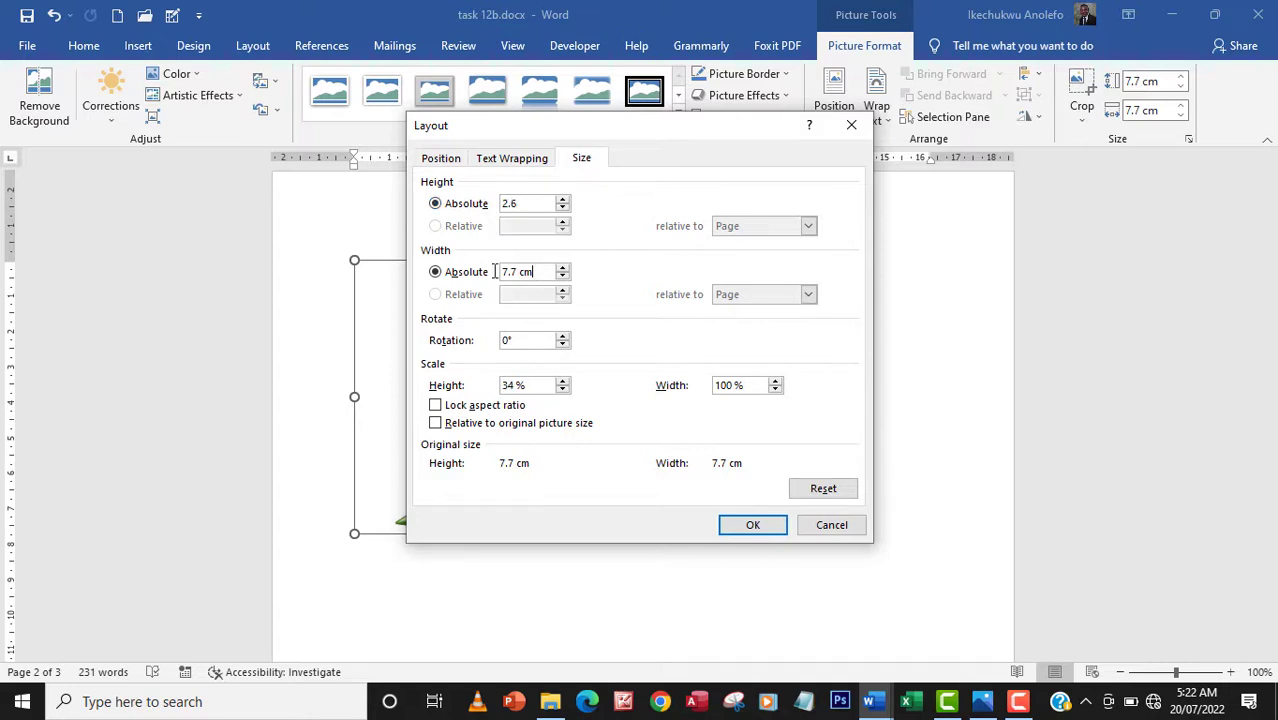
text(2)
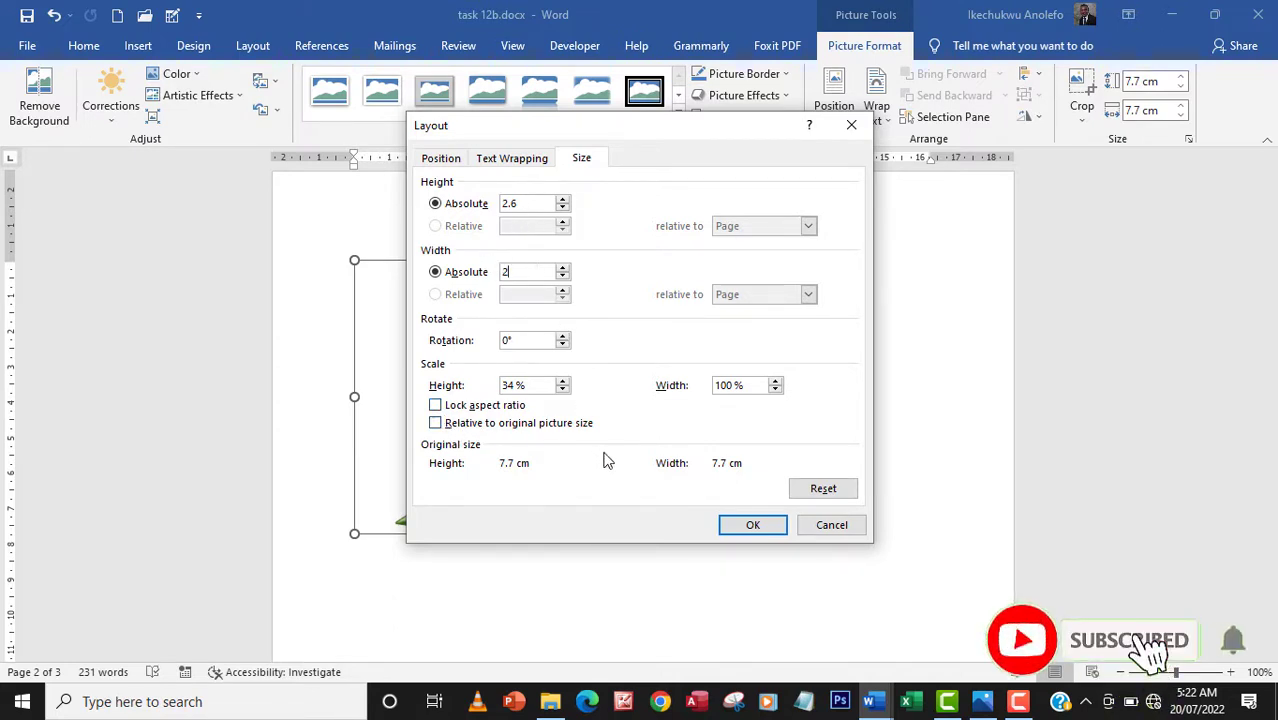
click(755, 528)
scroll(660, 478, up, 1)
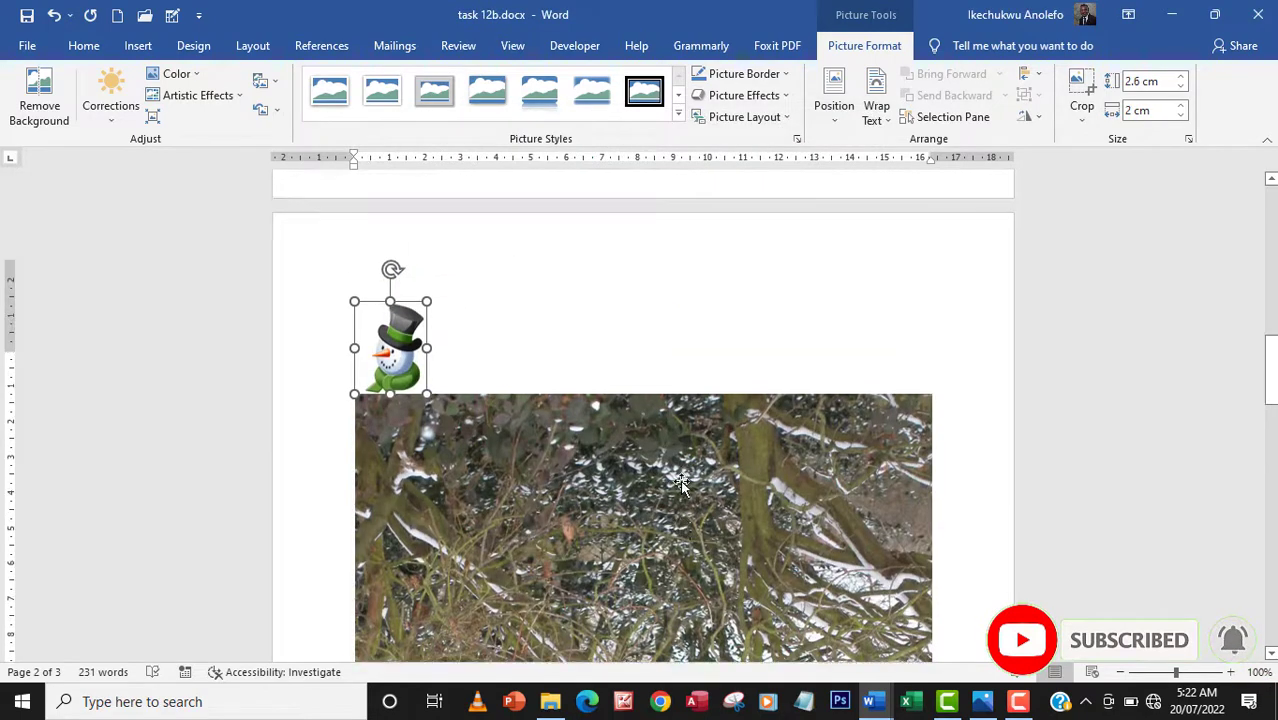
scroll(465, 520, up, 4)
scroll(479, 517, down, 3)
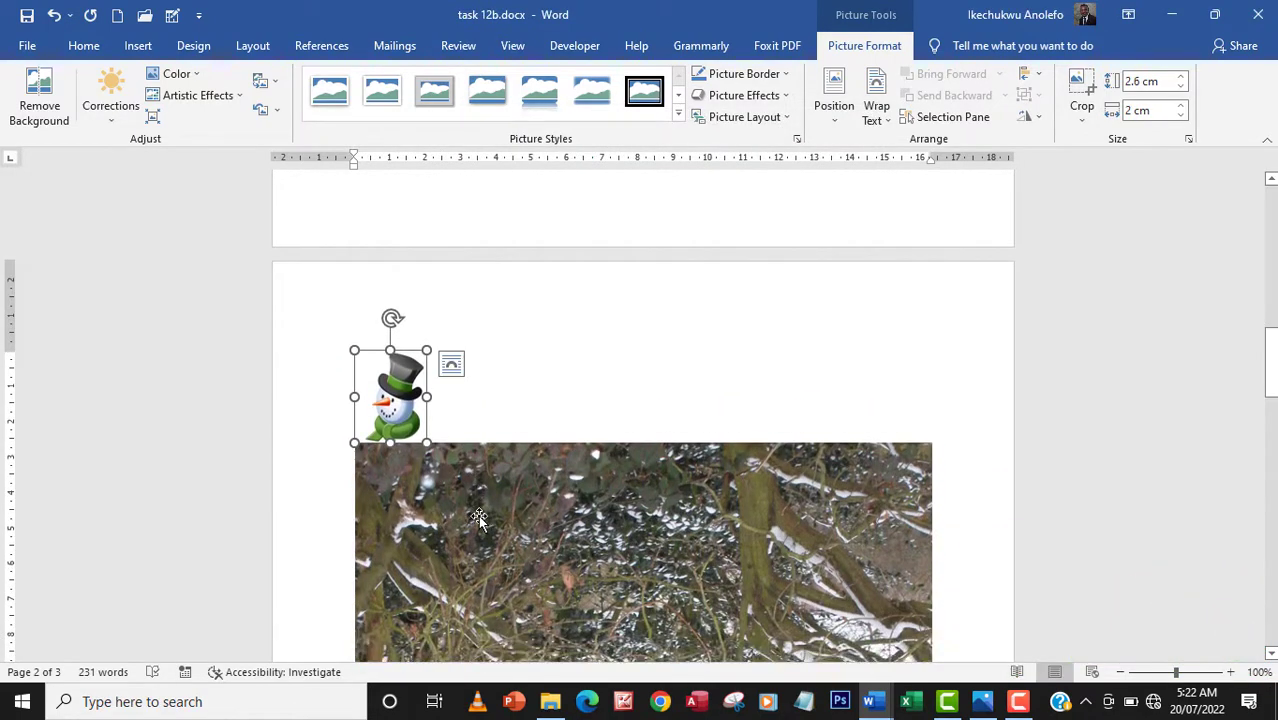